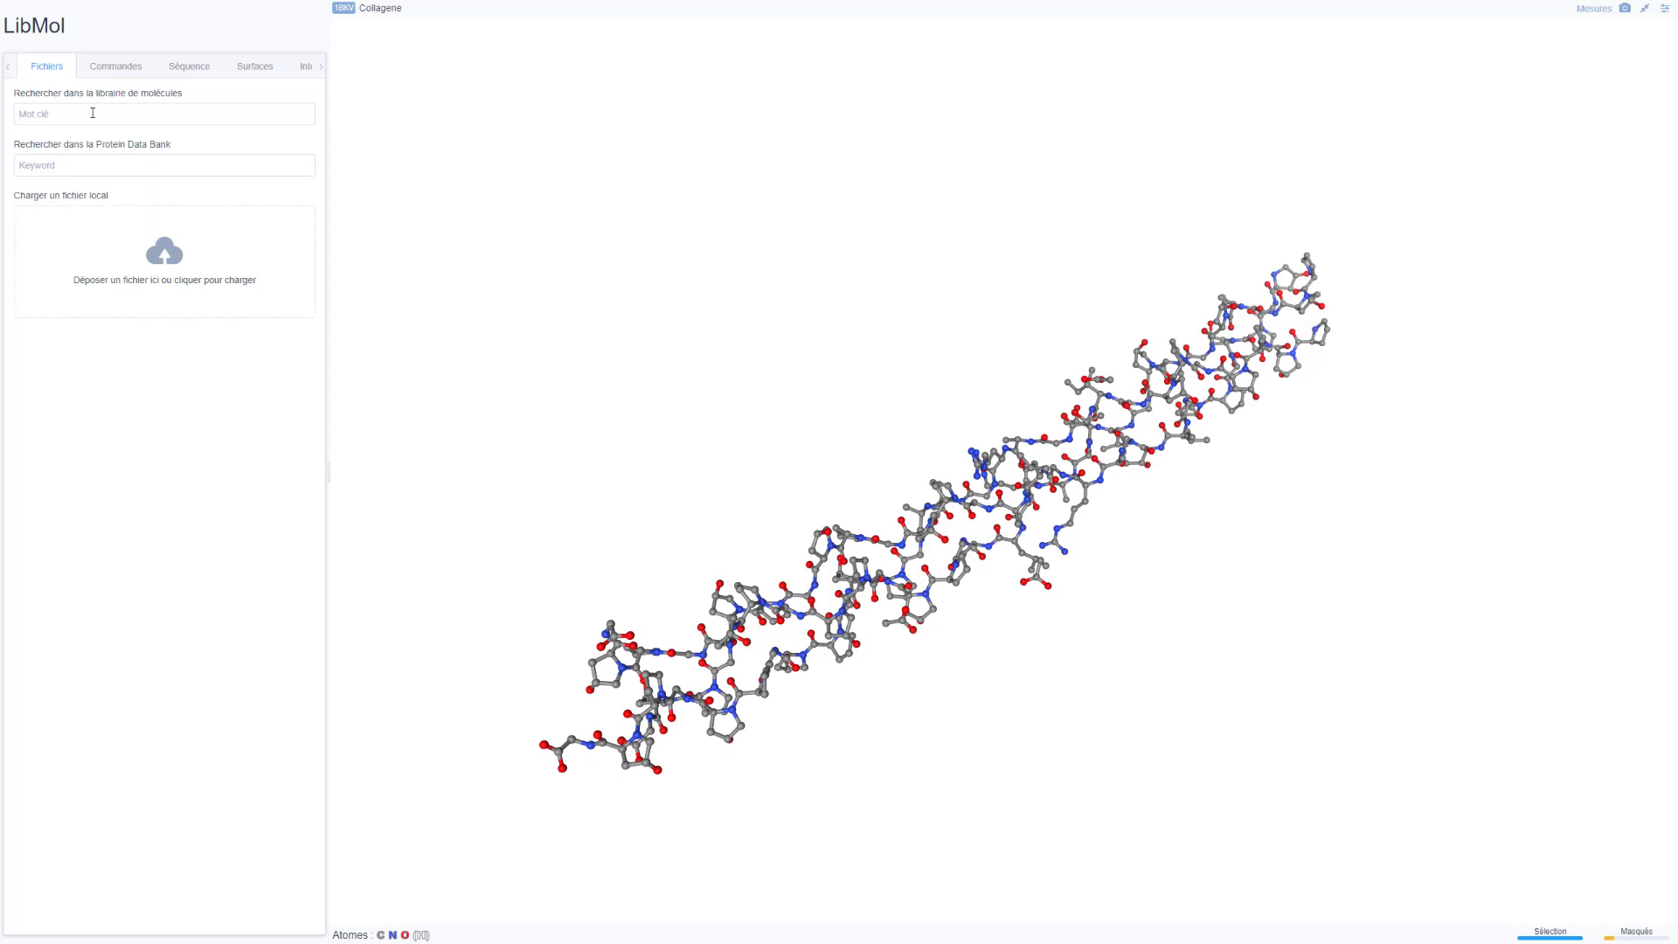
Search the molecule library for "protéine" and load GFP (Green Fluorescent Protein), la protéine fluorescente verte
{"action": "type", "text": "pr"}
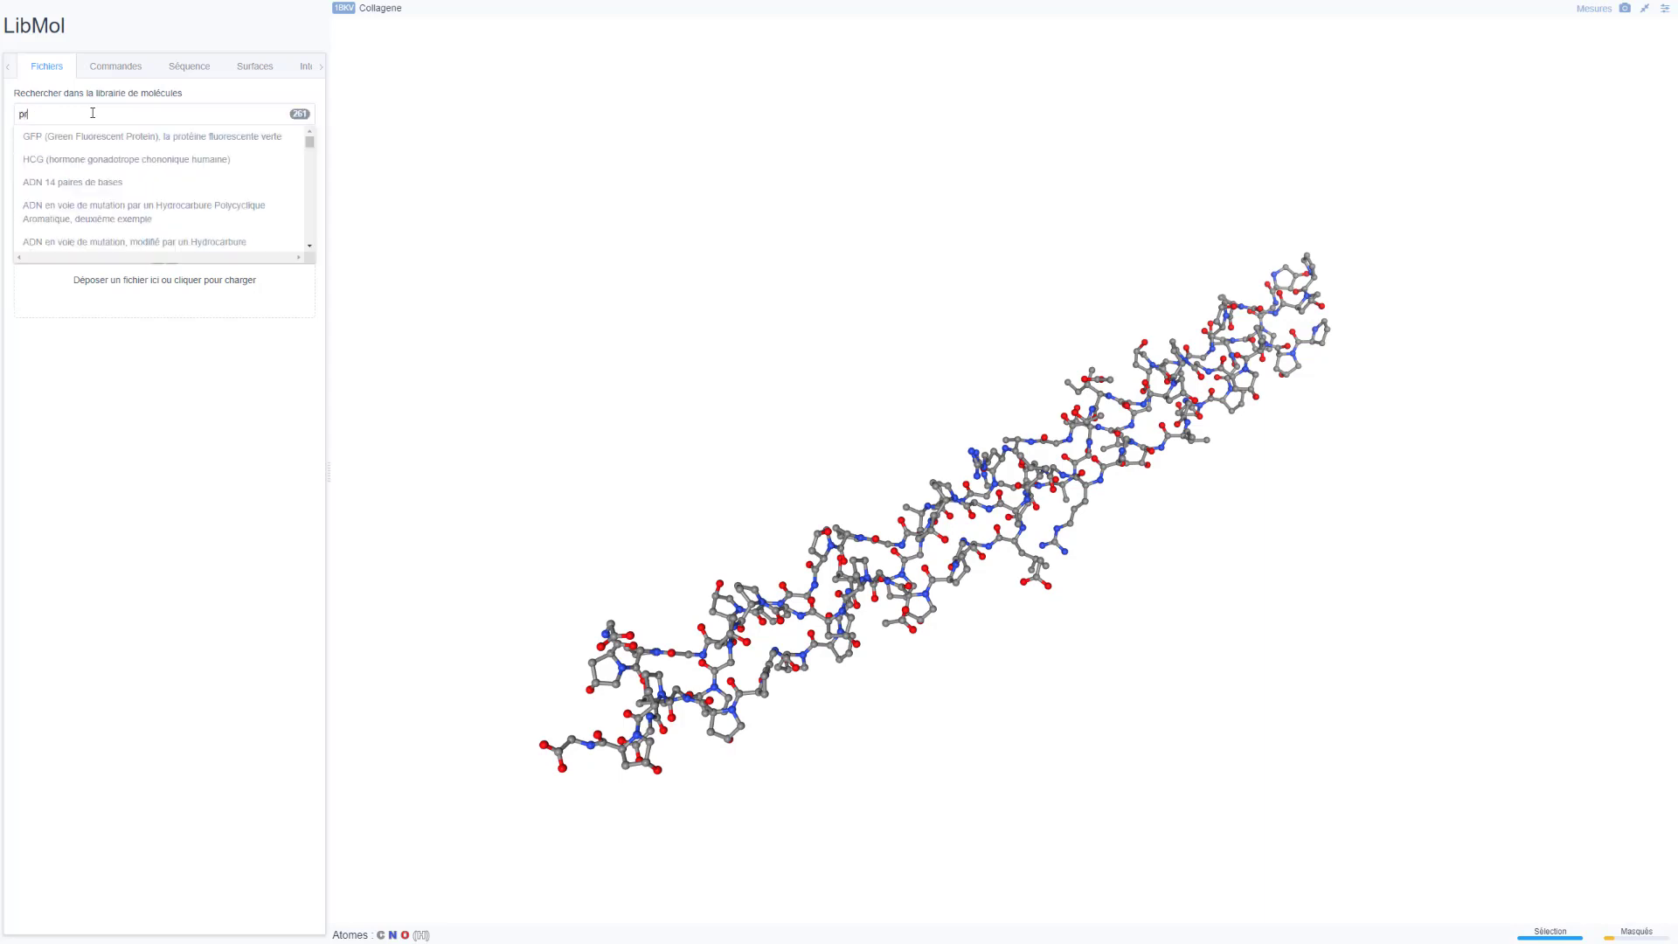
{"action": "type", "text": "otéine"}
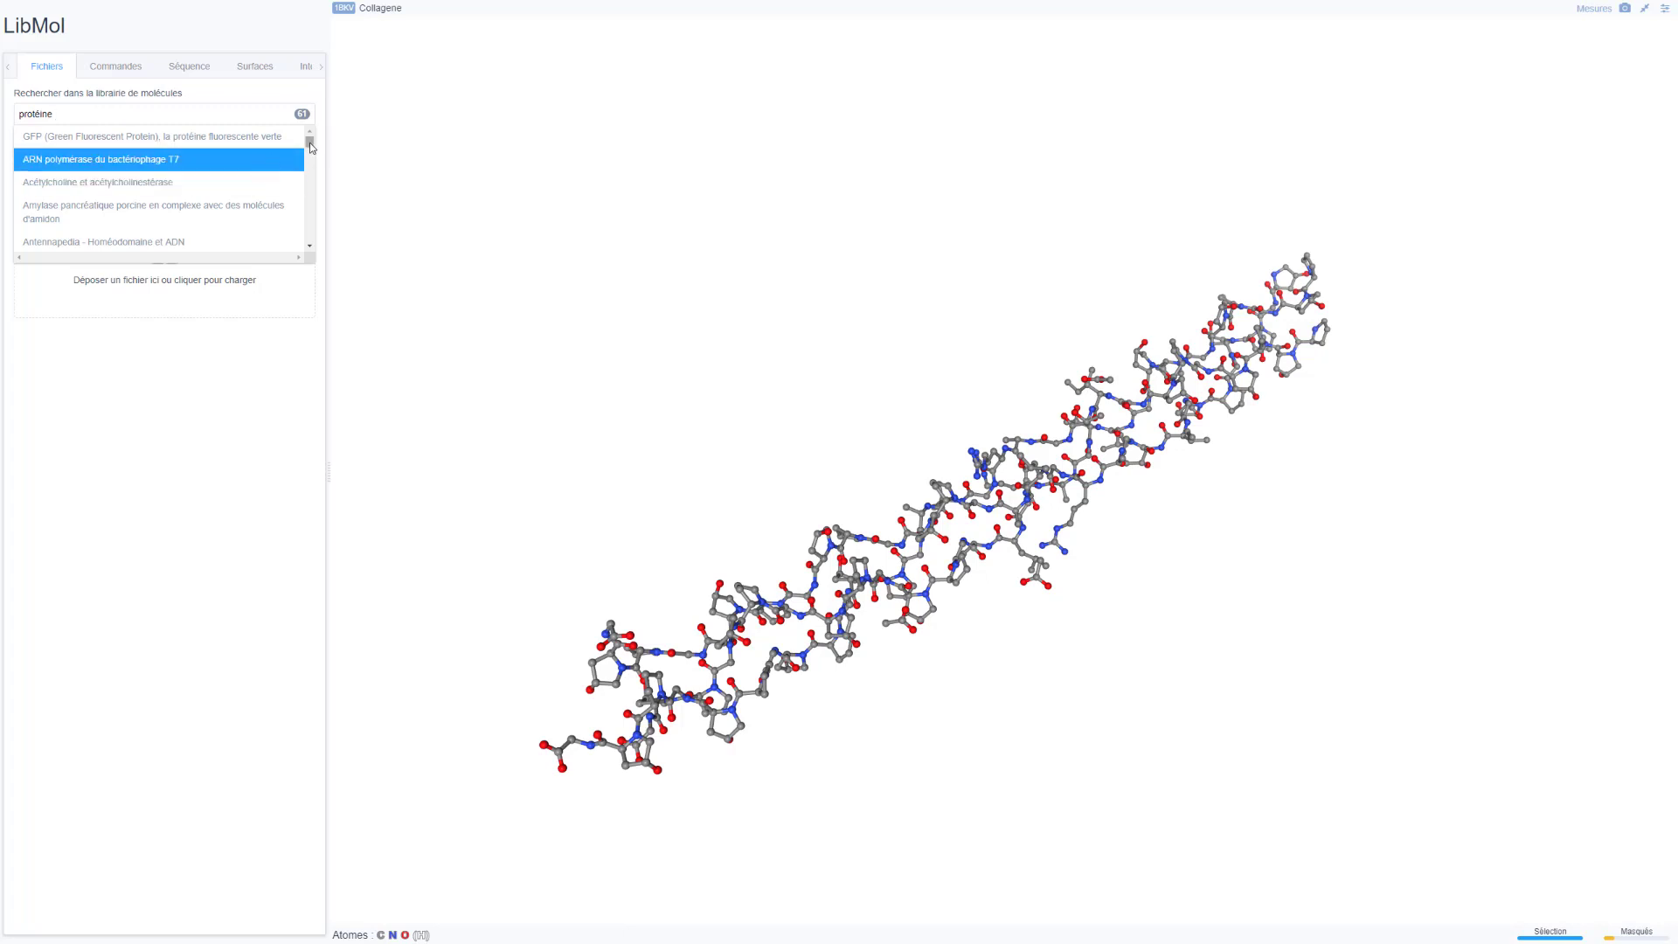
{"action": "mouse_move", "coordinate": [310, 146]}
{"action": "left_mouse_down"}
{"action": "mouse_move", "coordinate": [318, 249]}
{"action": "mouse_move", "coordinate": [328, 142]}
{"action": "left_mouse_up"}
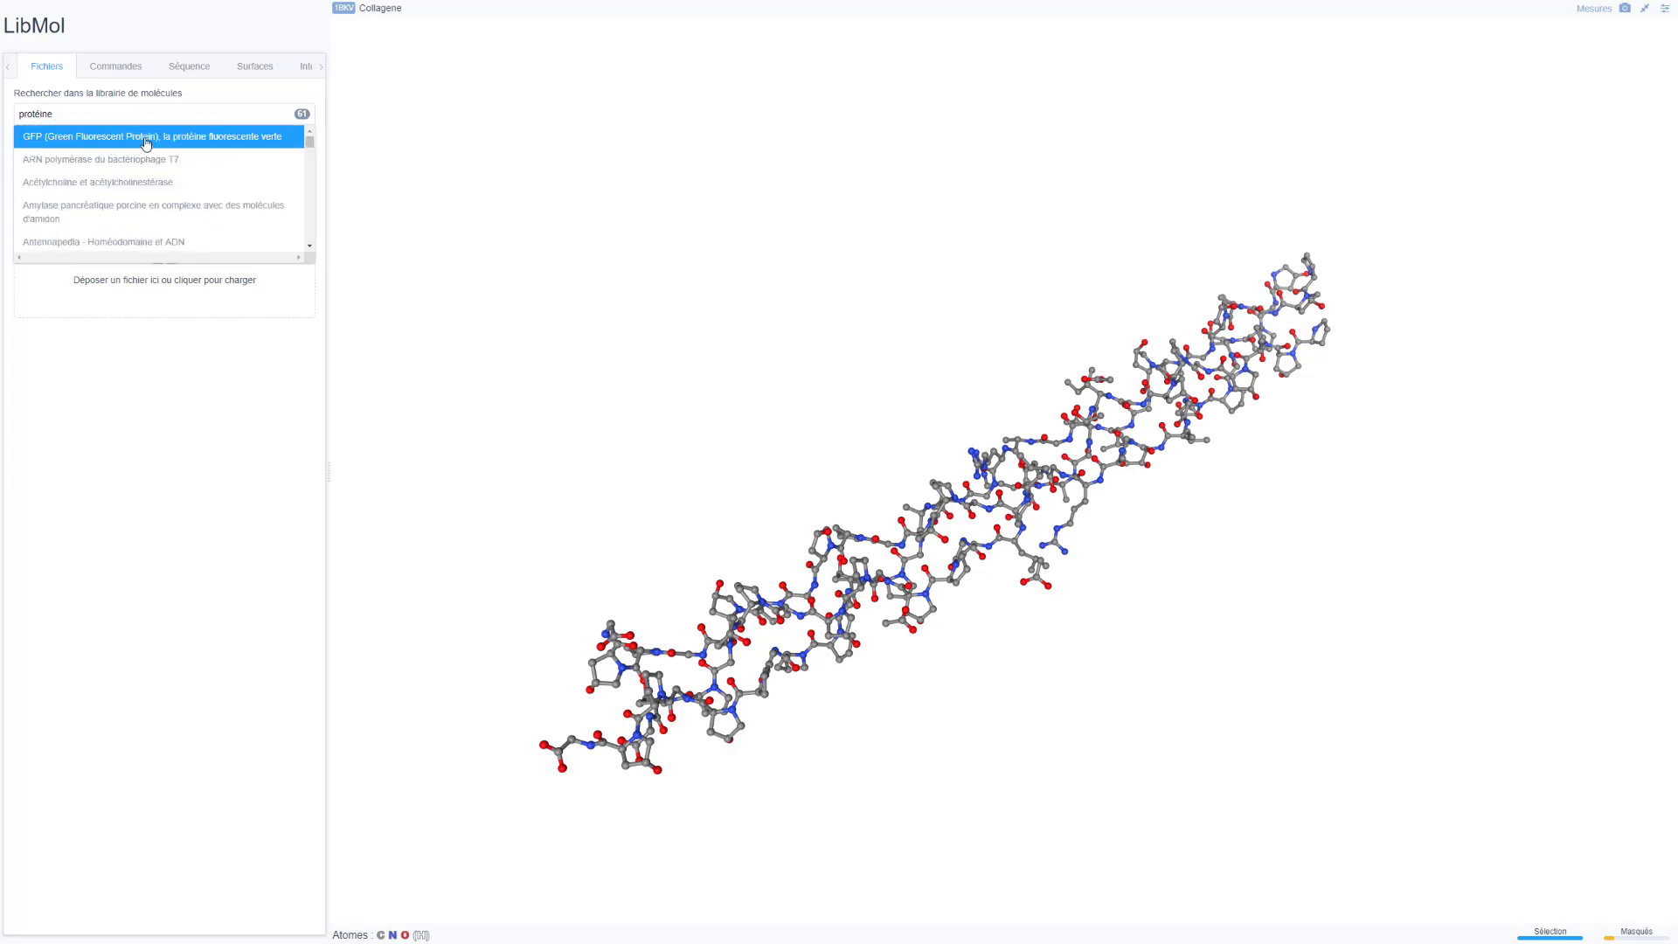
{"action": "left_click", "coordinate": [245, 142]}
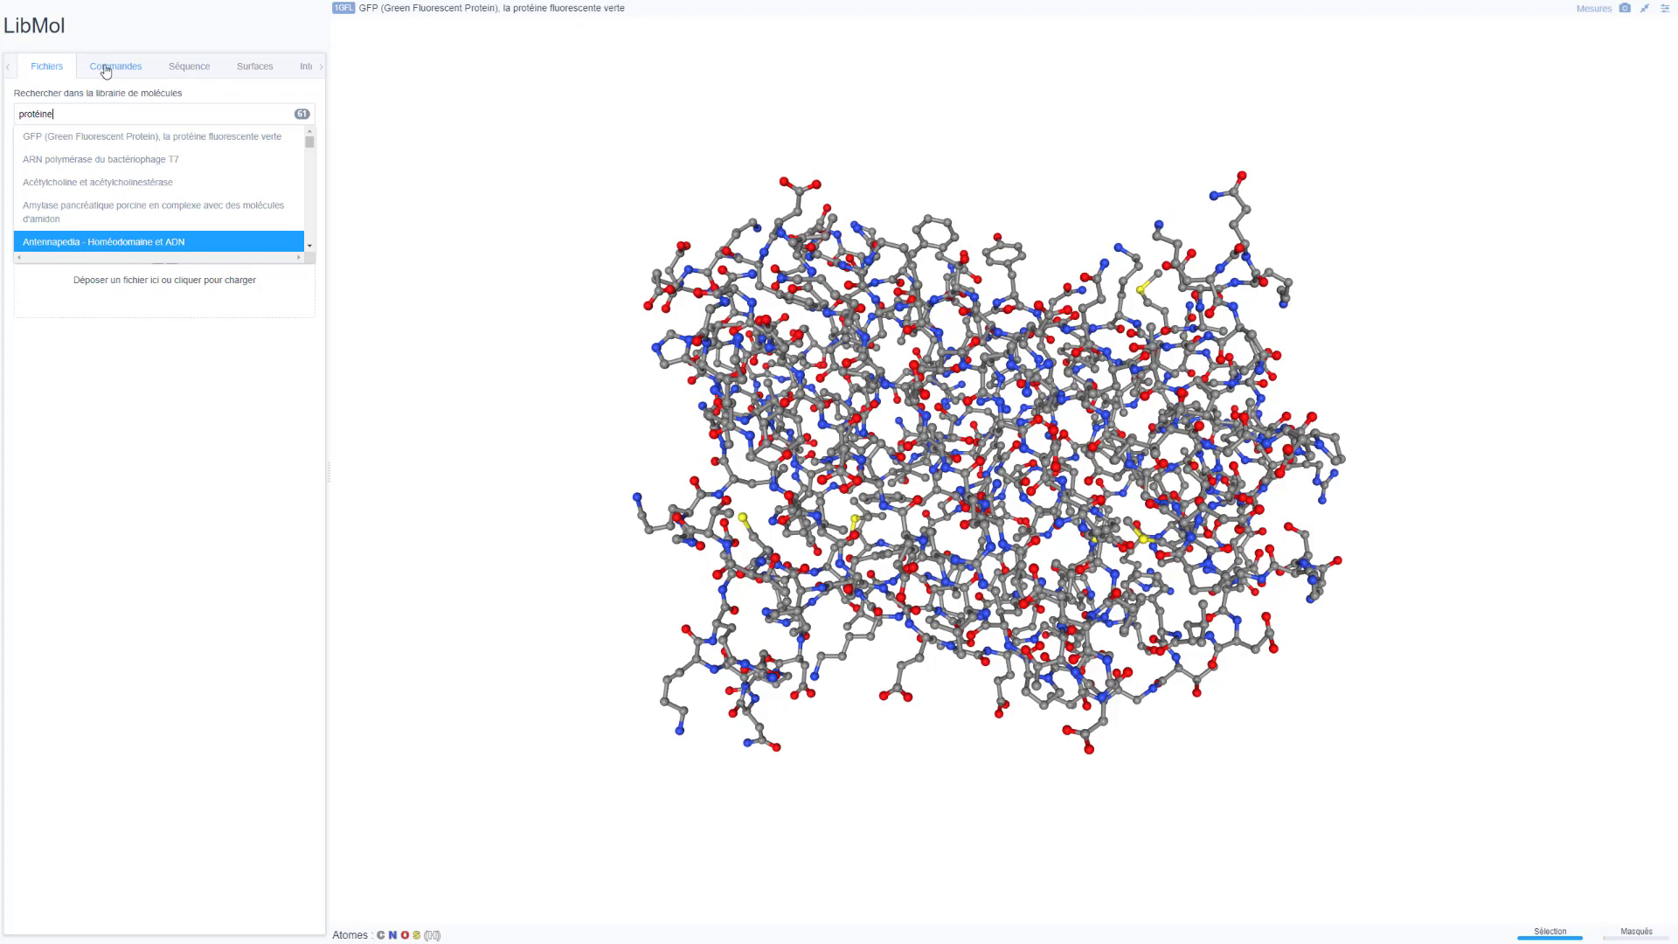
Represent the whole molecule as Sphères and identify individual atoms on its outer surface
{"action": "left_click", "coordinate": [105, 70]}
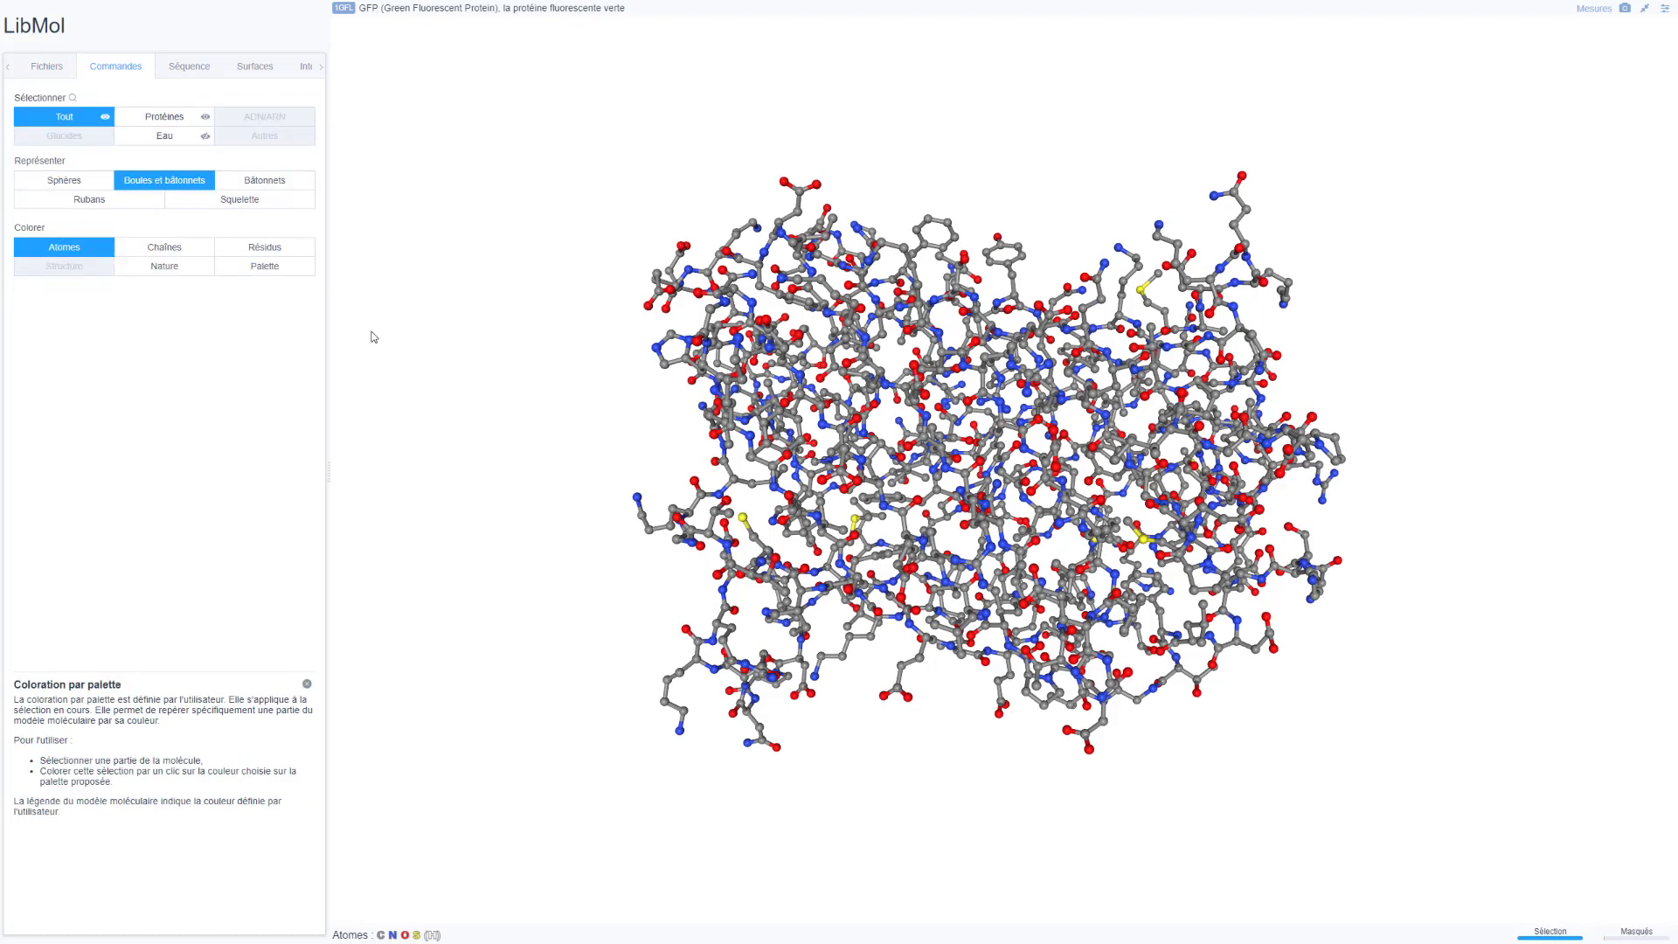
{"action": "left_click", "coordinate": [59, 181]}
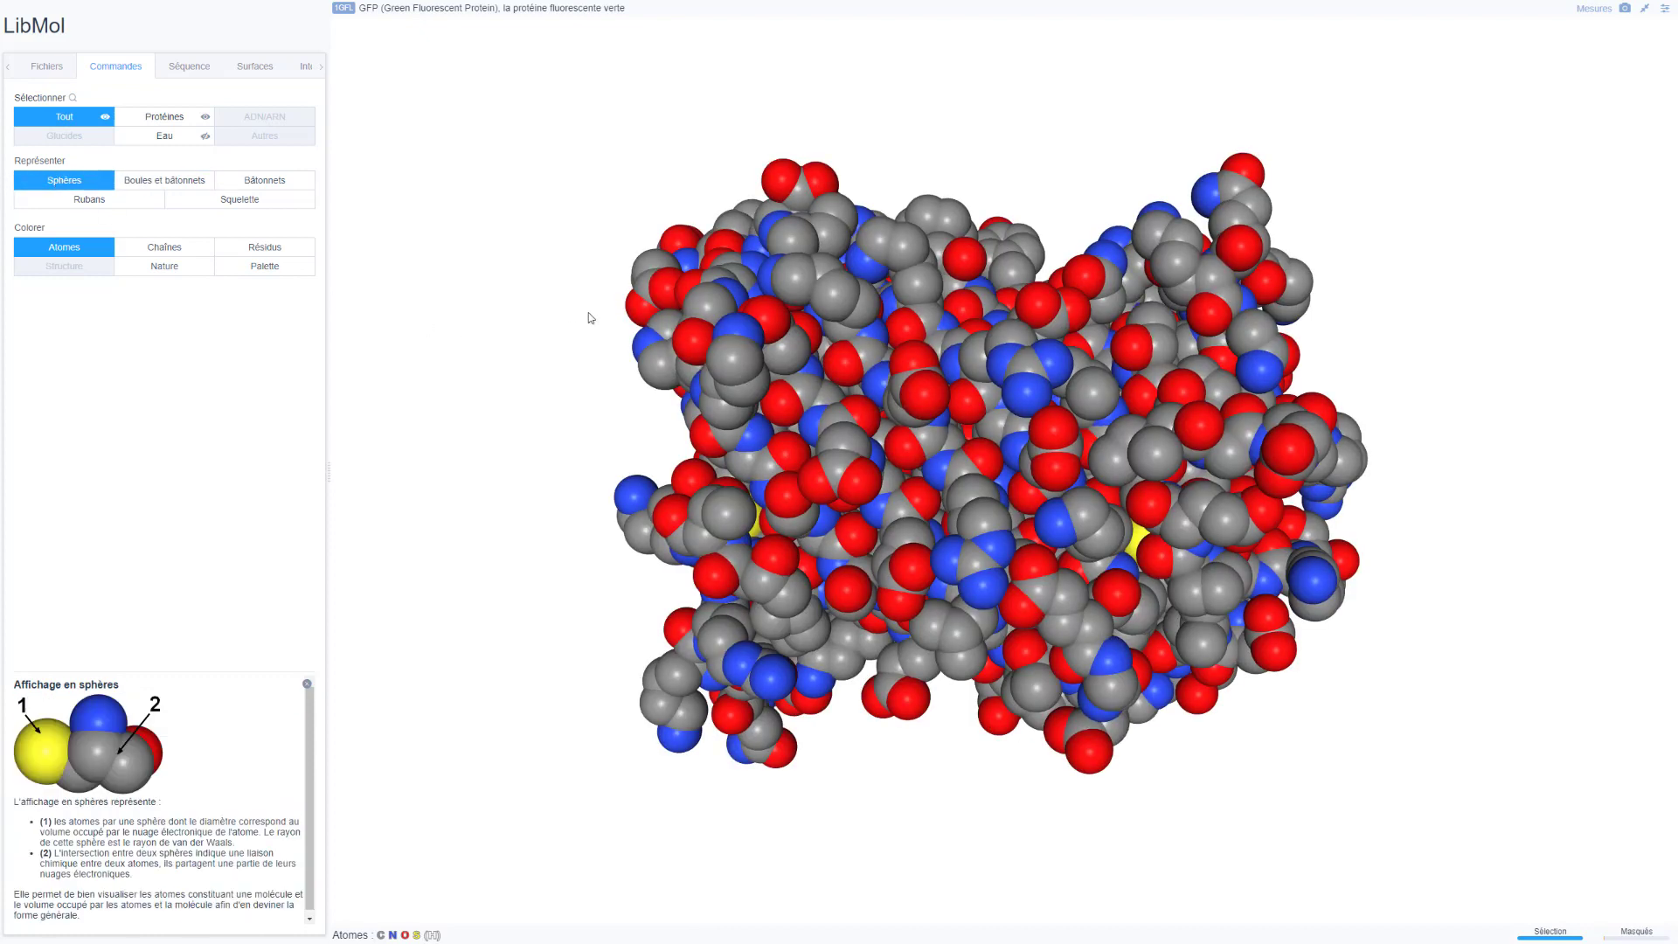
{"action": "mouse_move", "coordinate": [692, 342]}
{"action": "mouse_move", "coordinate": [634, 490]}
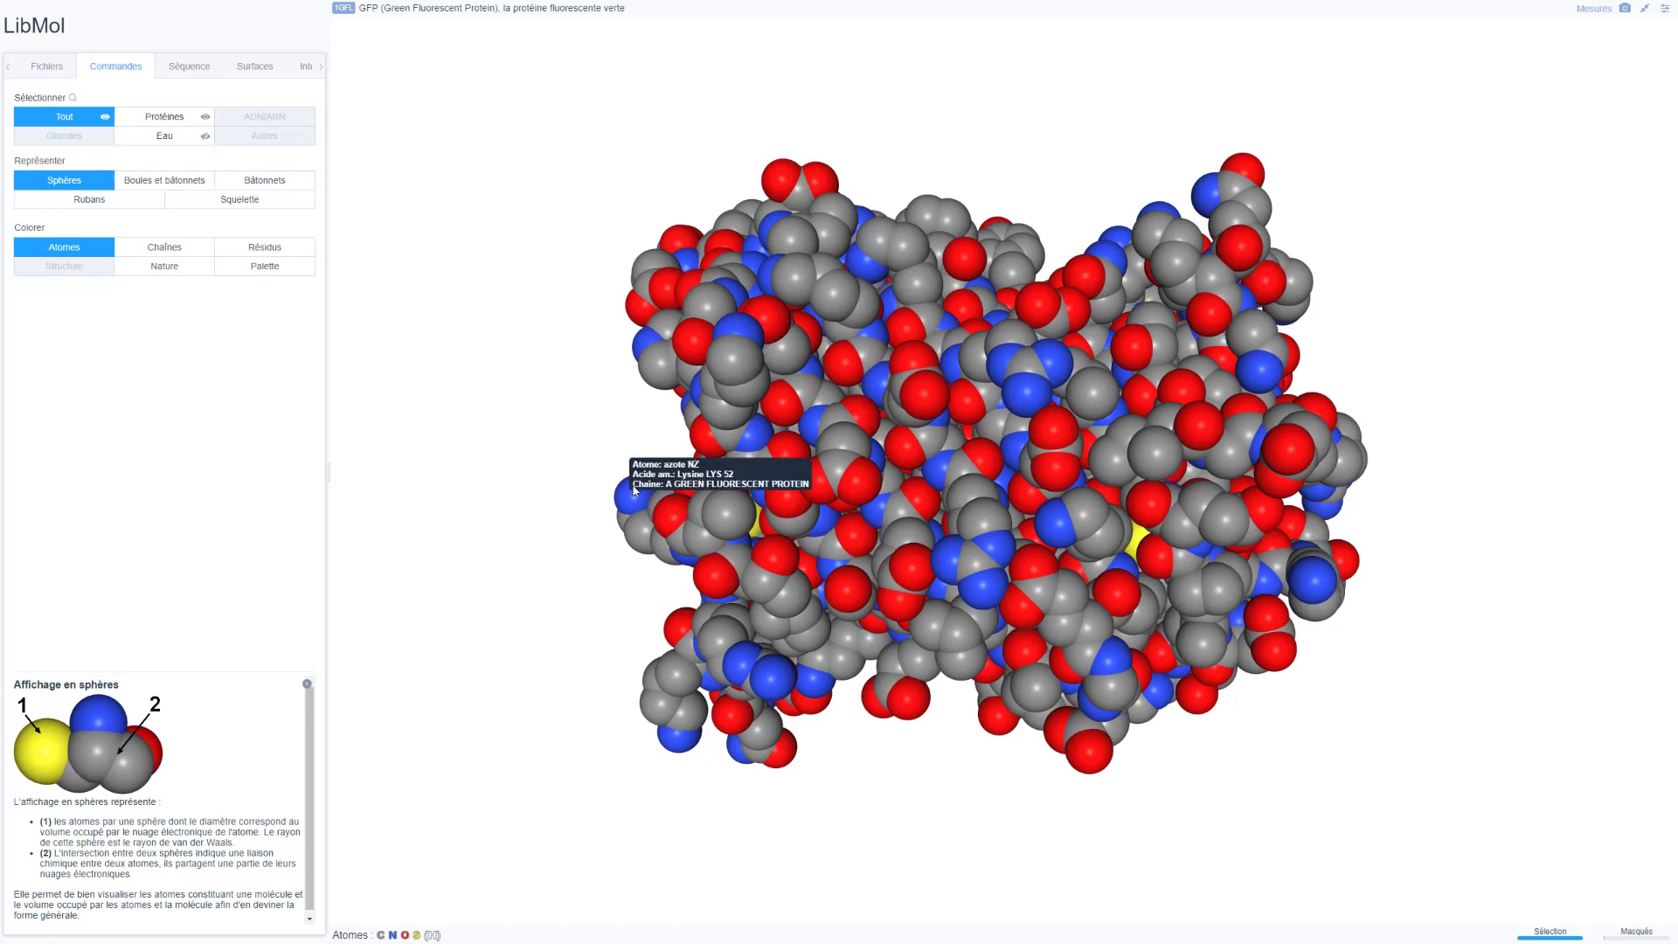
Compare the Bâtonnets, Rubans and Squelette representations of the protein, ending with Boules et bâtonnets
{"action": "left_click", "coordinate": [169, 182]}
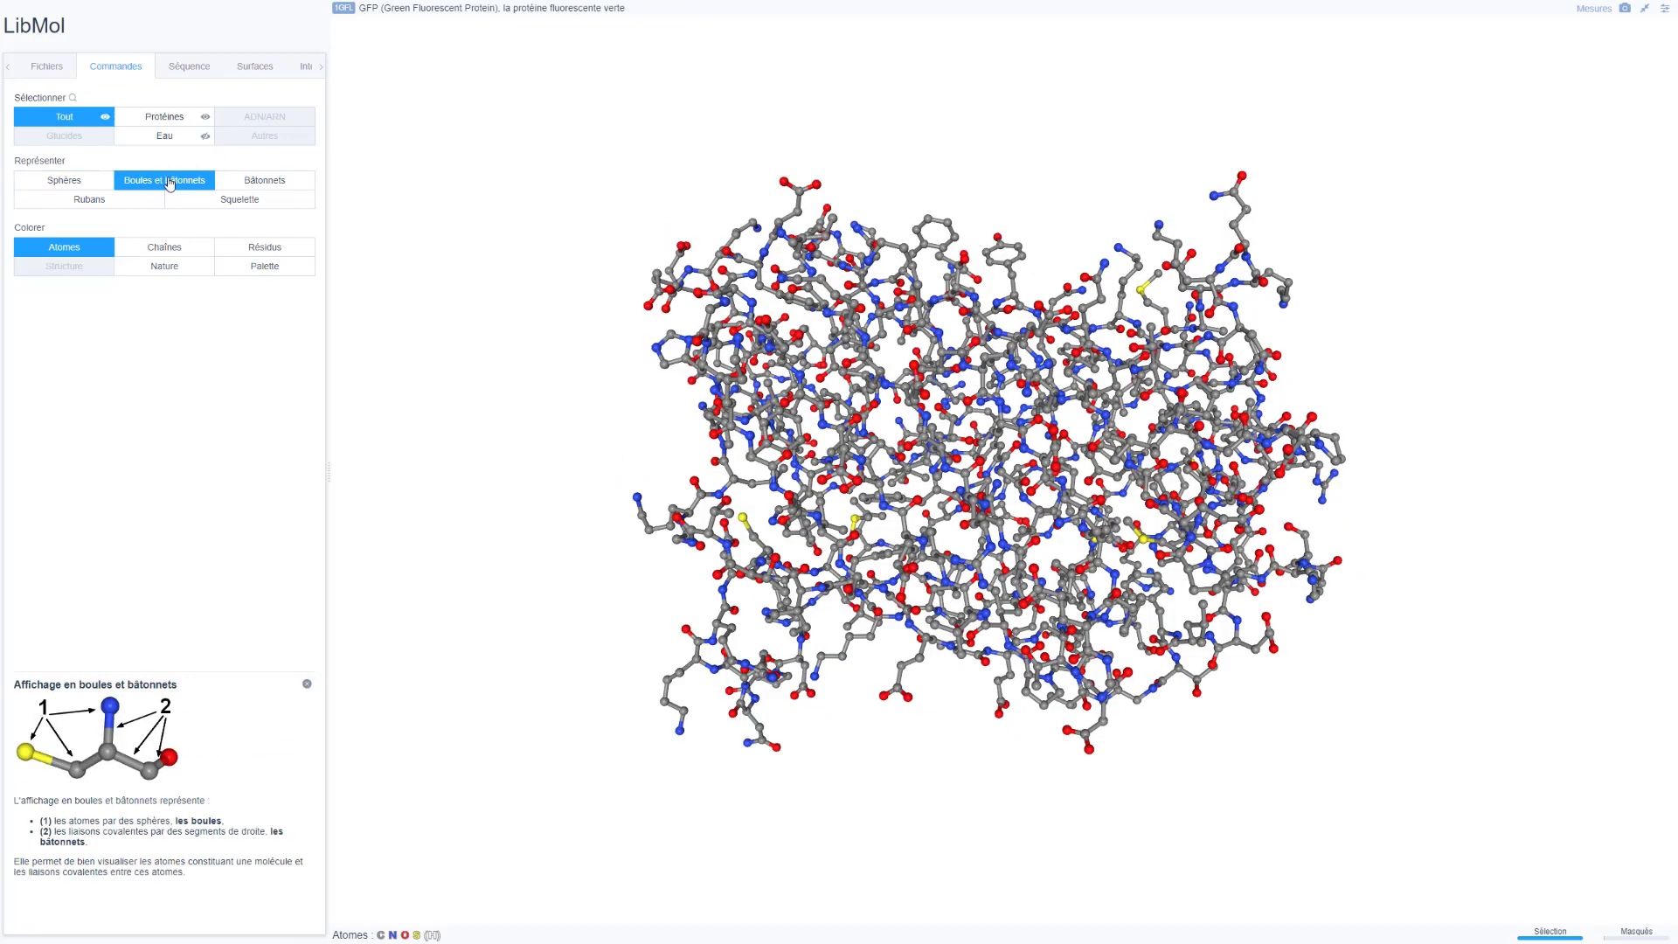
{"action": "left_click", "coordinate": [284, 180]}
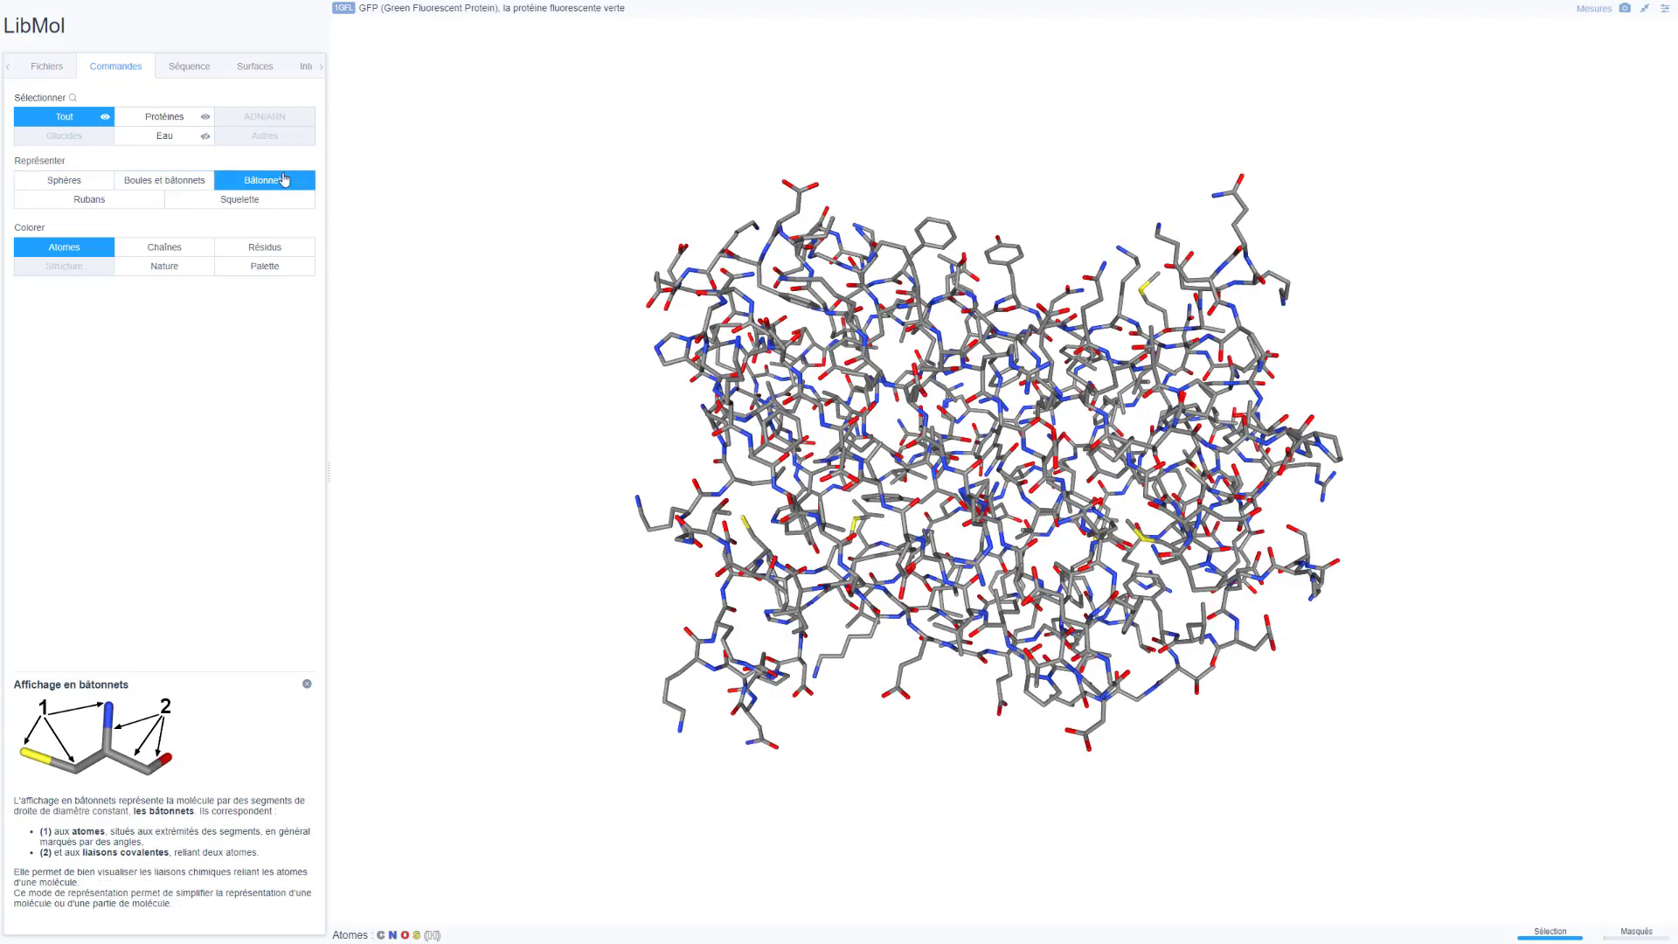
{"action": "left_click", "coordinate": [88, 200]}
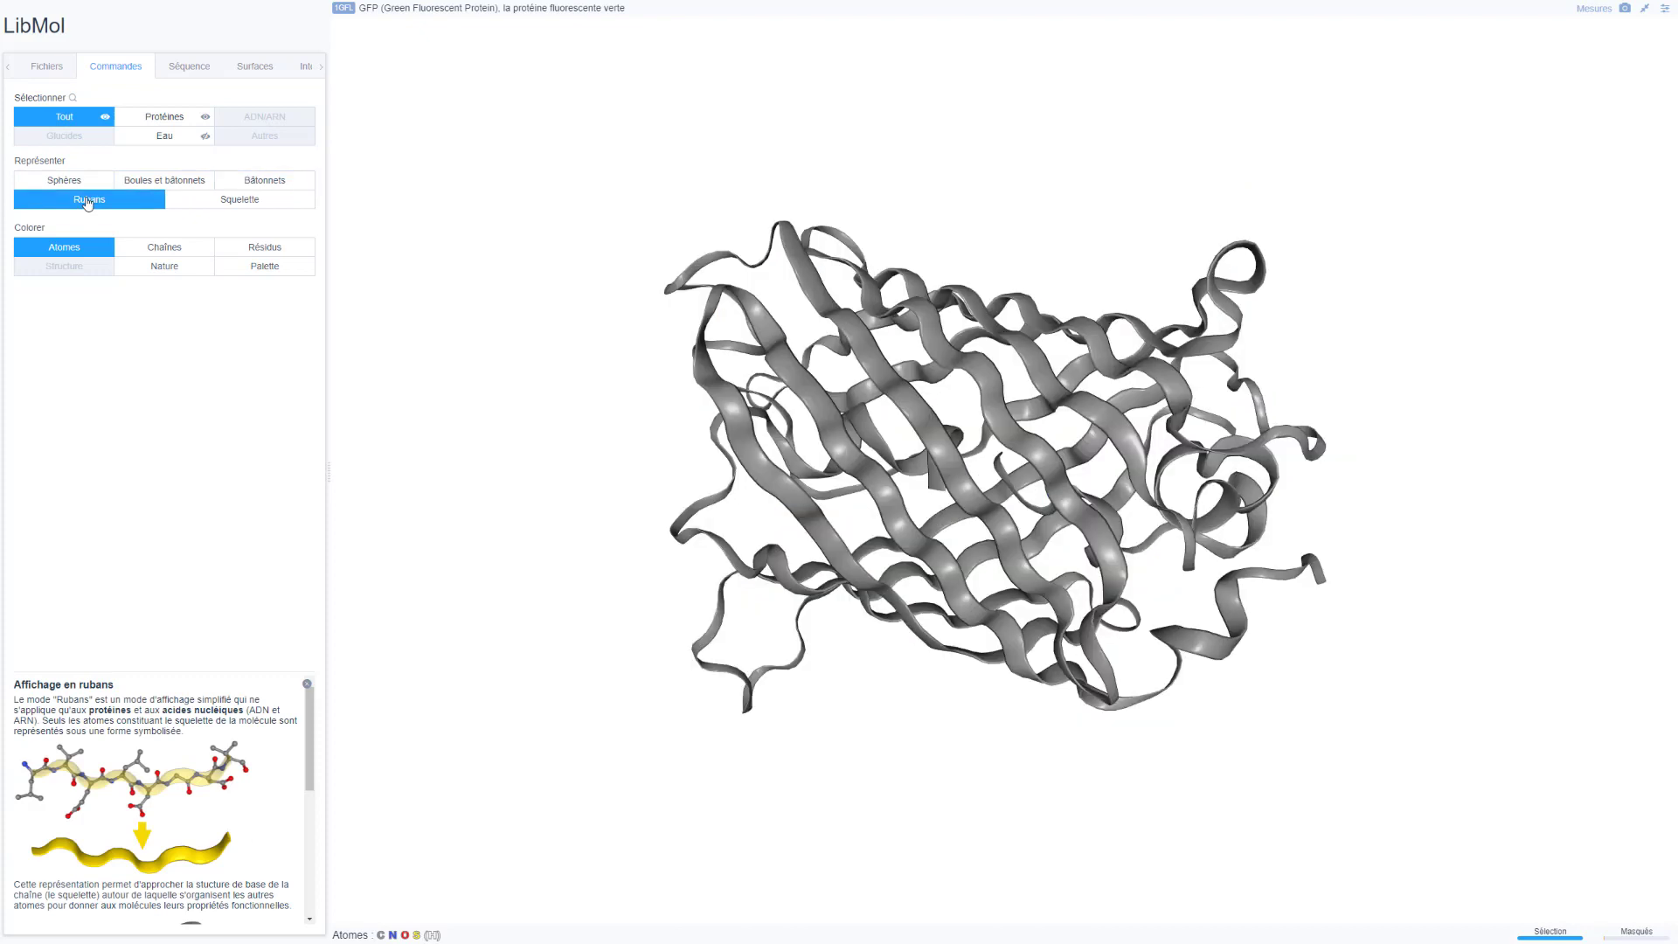
{"action": "left_click", "coordinate": [252, 203]}
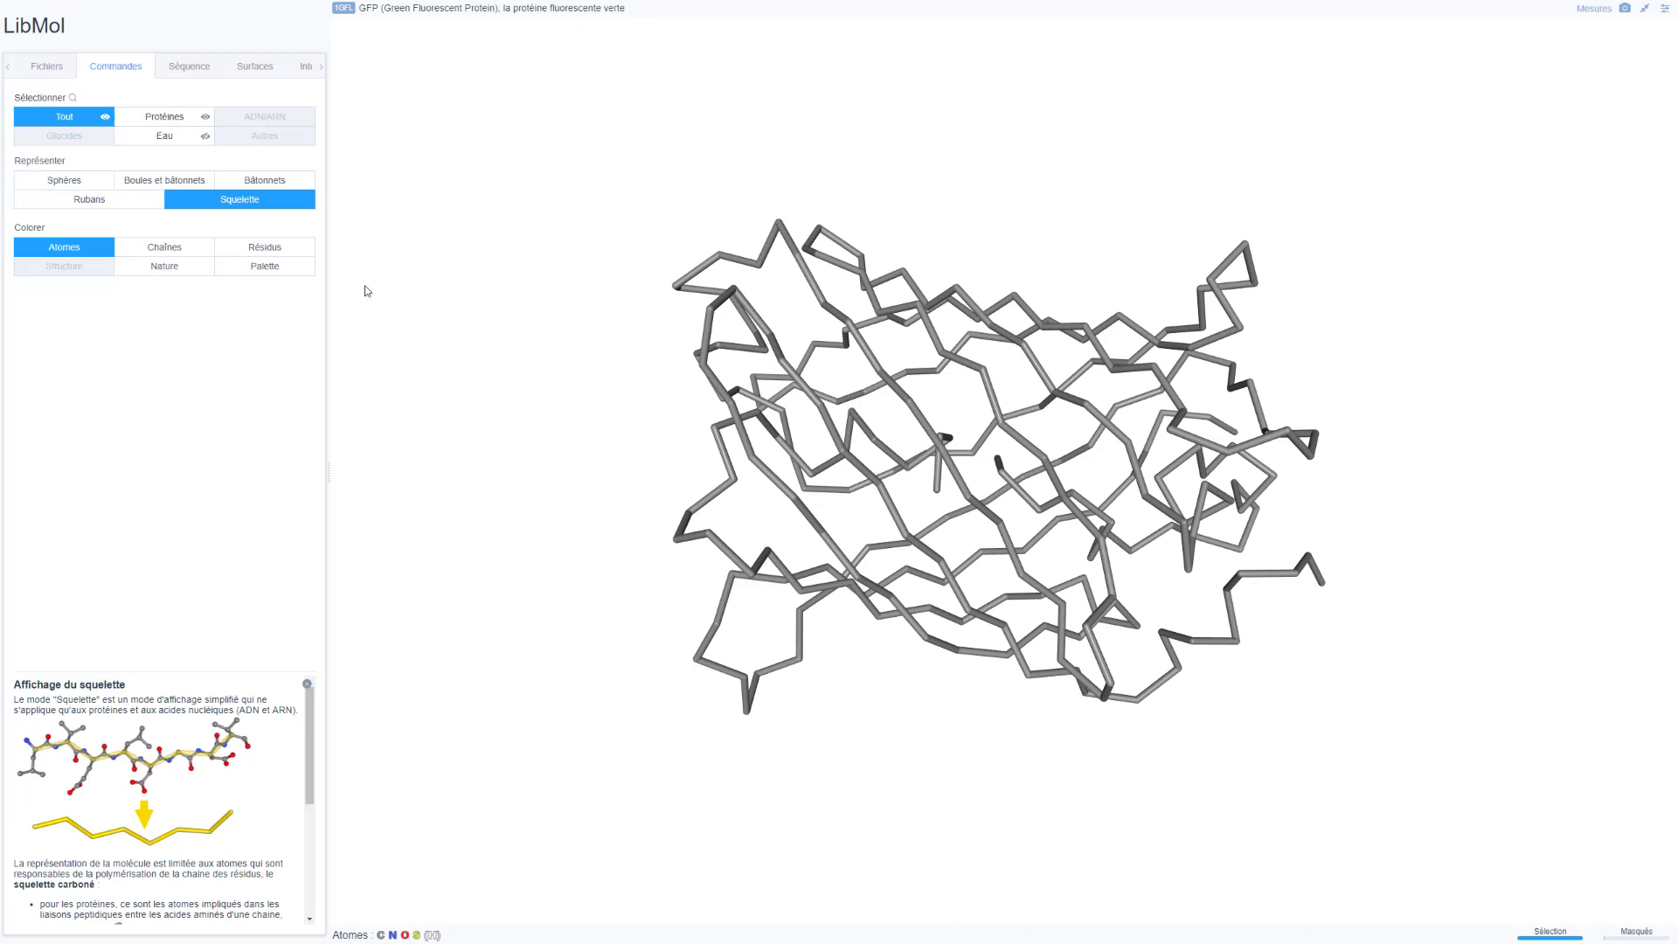
{"action": "left_click", "coordinate": [171, 181]}
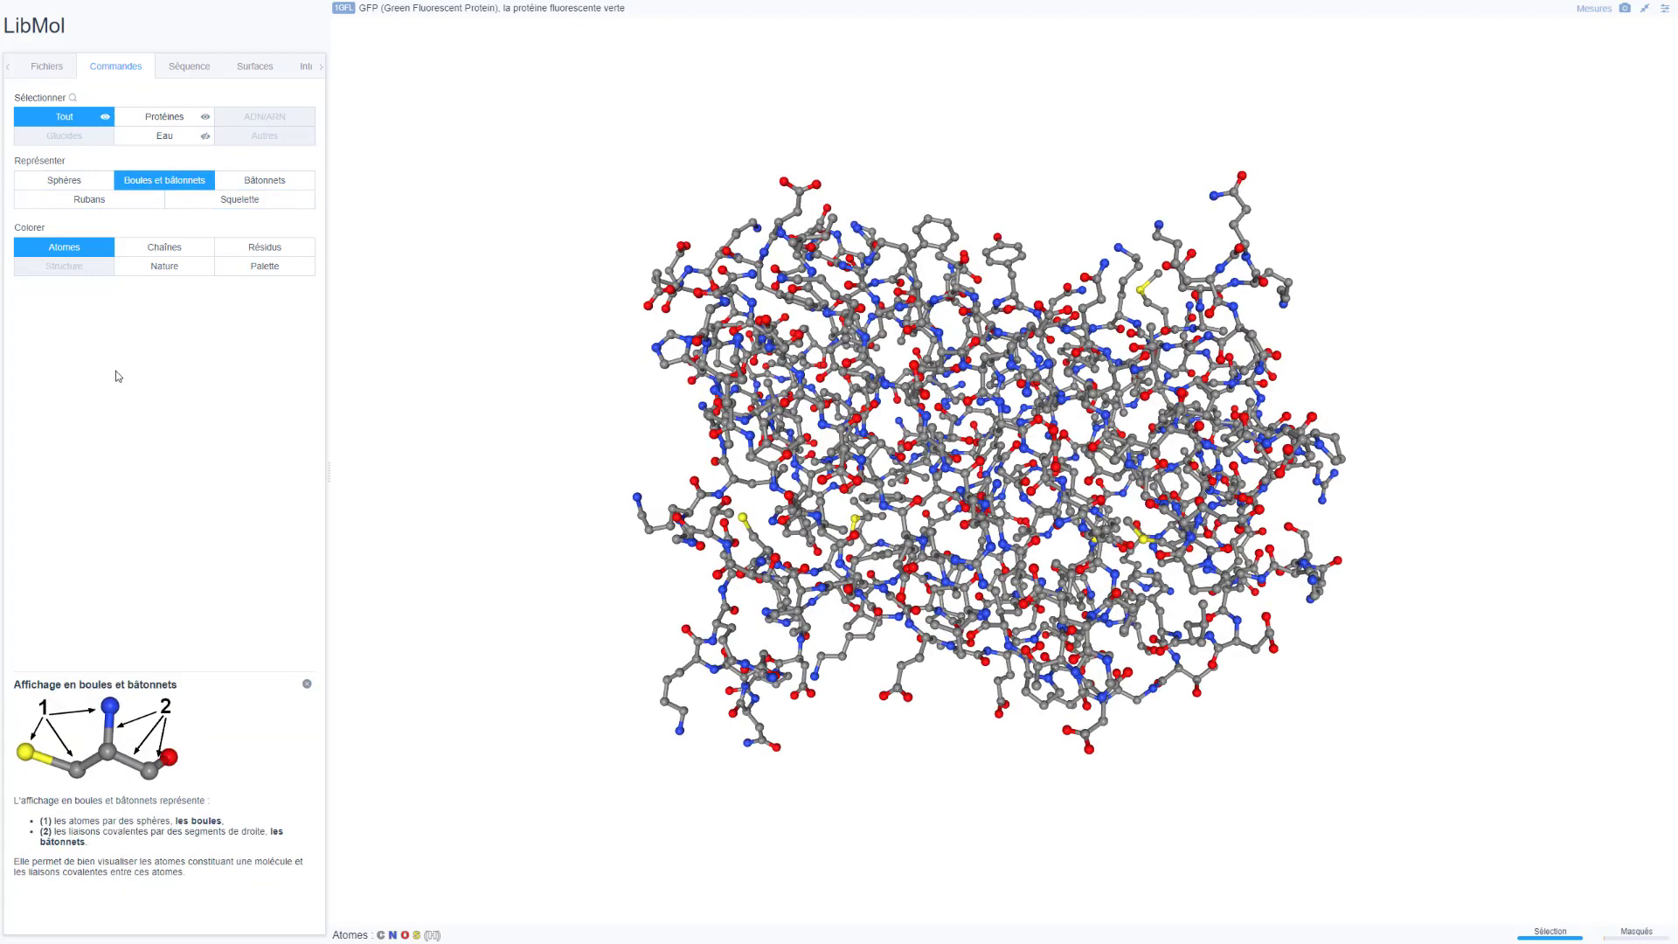
Colour the whole protein by Chaînes and rotate the model to inspect it
{"action": "mouse_move", "coordinate": [87, 247]}
{"action": "left_click", "coordinate": [164, 247]}
{"action": "left_click_drag", "start_coordinate": [919, 354], "coordinate": [797, 375]}
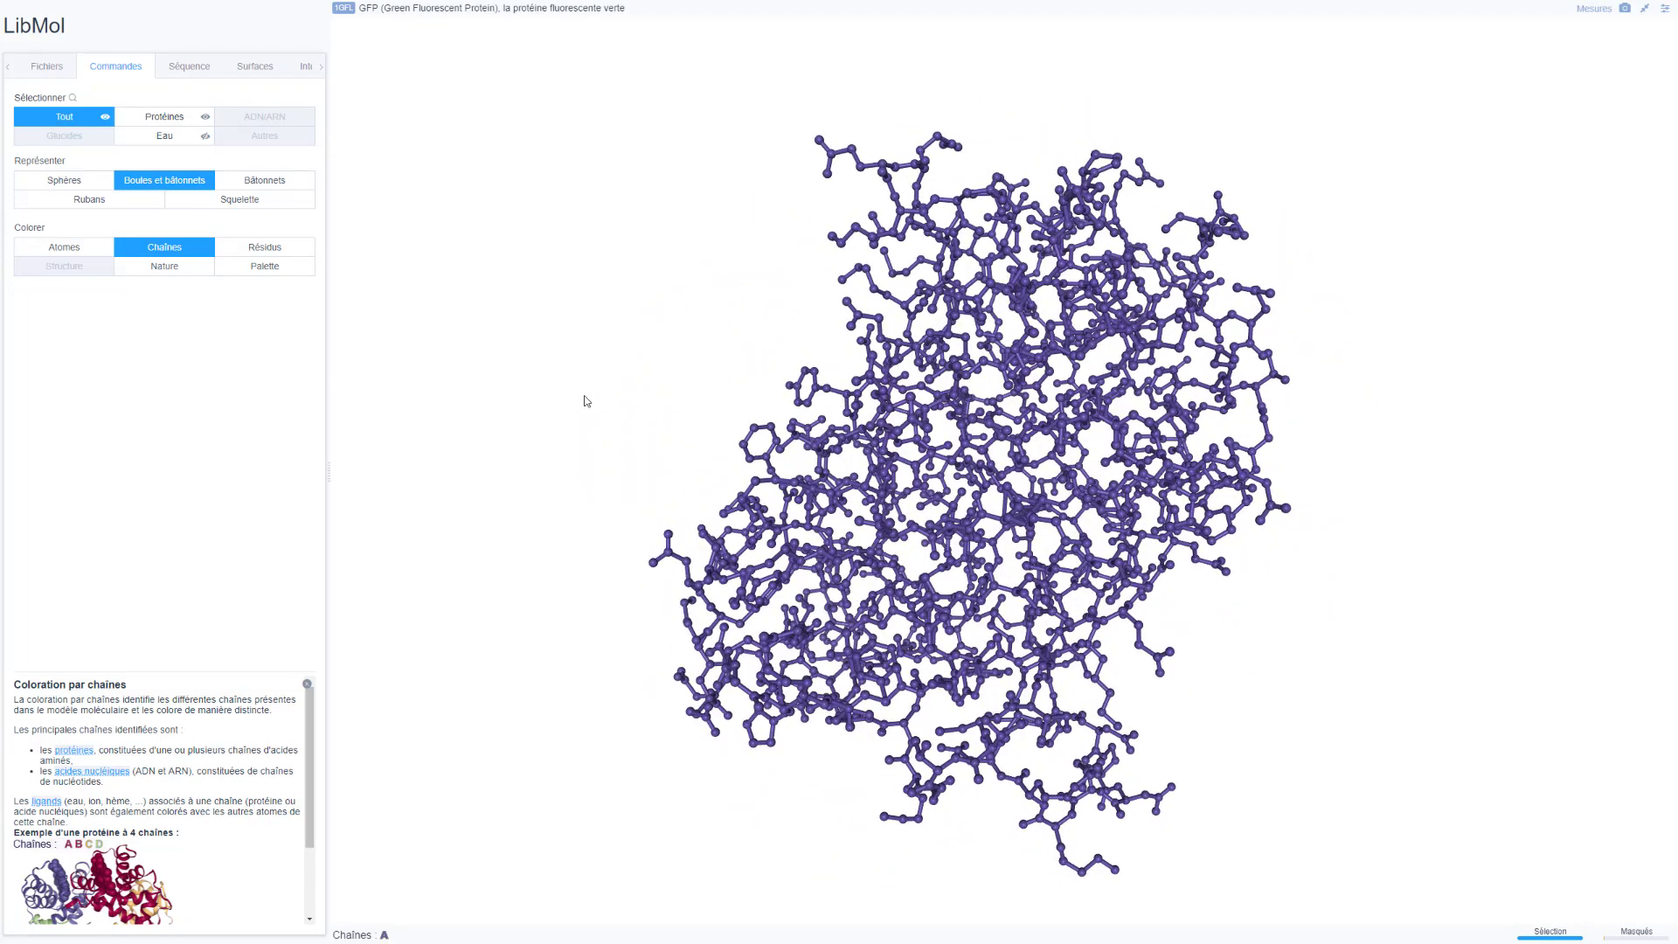
Colour the protein by Nature and rotate the model to inspect it from several sides
{"action": "left_click", "coordinate": [169, 267]}
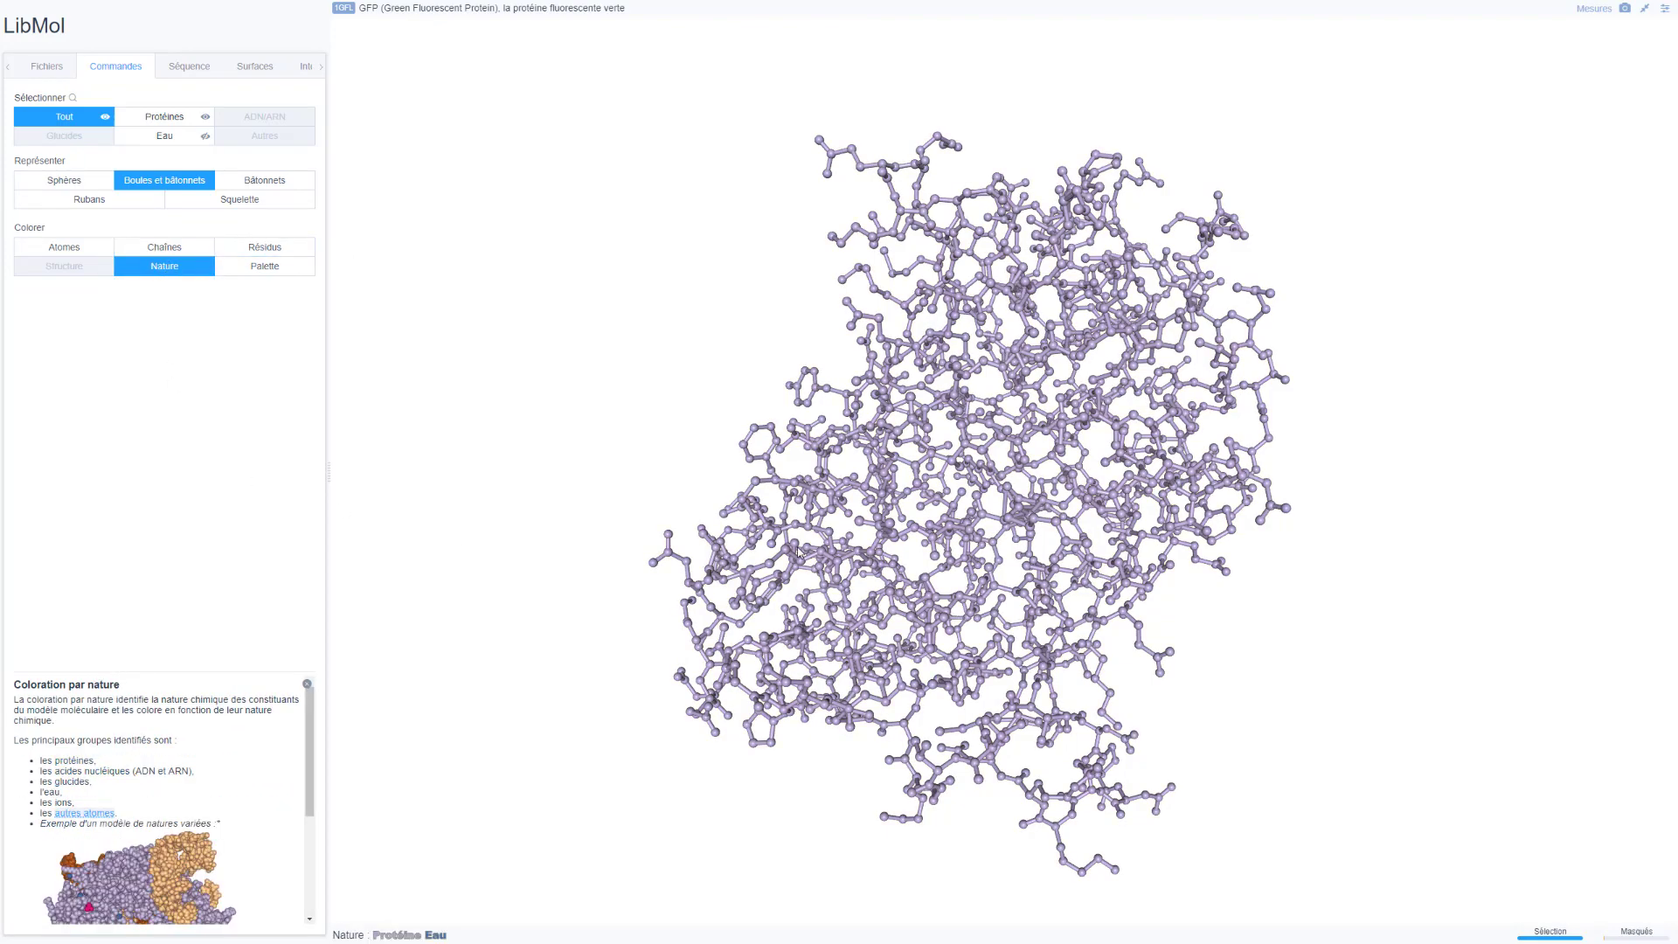
{"action": "left_click_drag", "start_coordinate": [802, 544], "coordinate": [685, 536]}
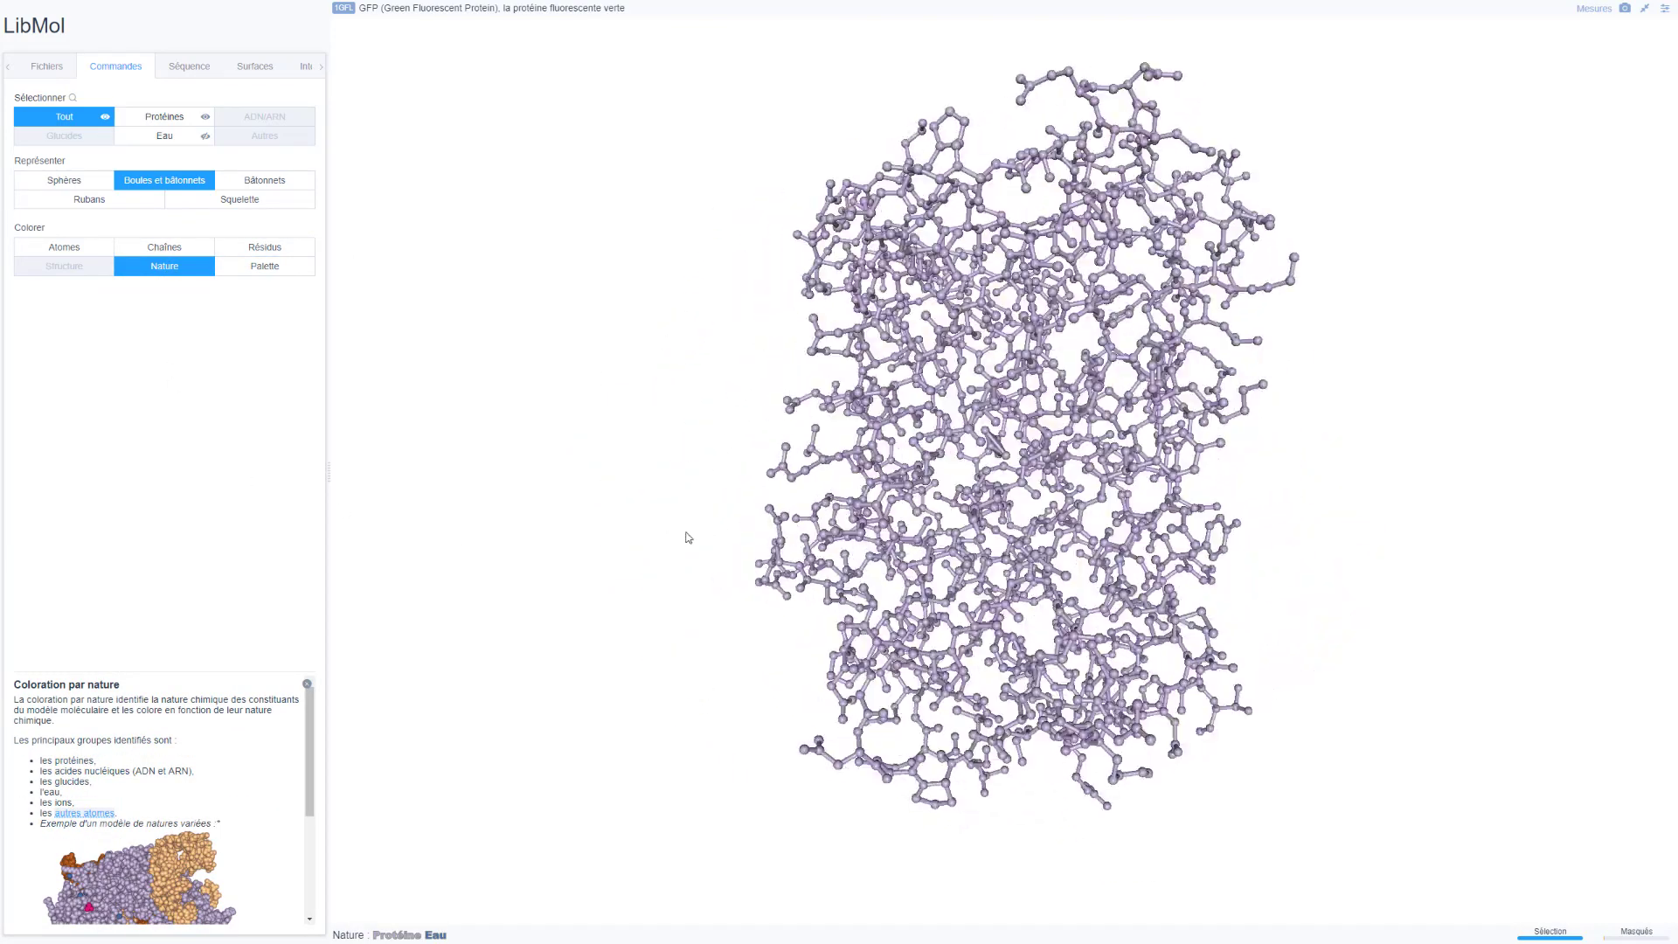
{"action": "left_click_drag", "start_coordinate": [887, 497], "coordinate": [821, 495]}
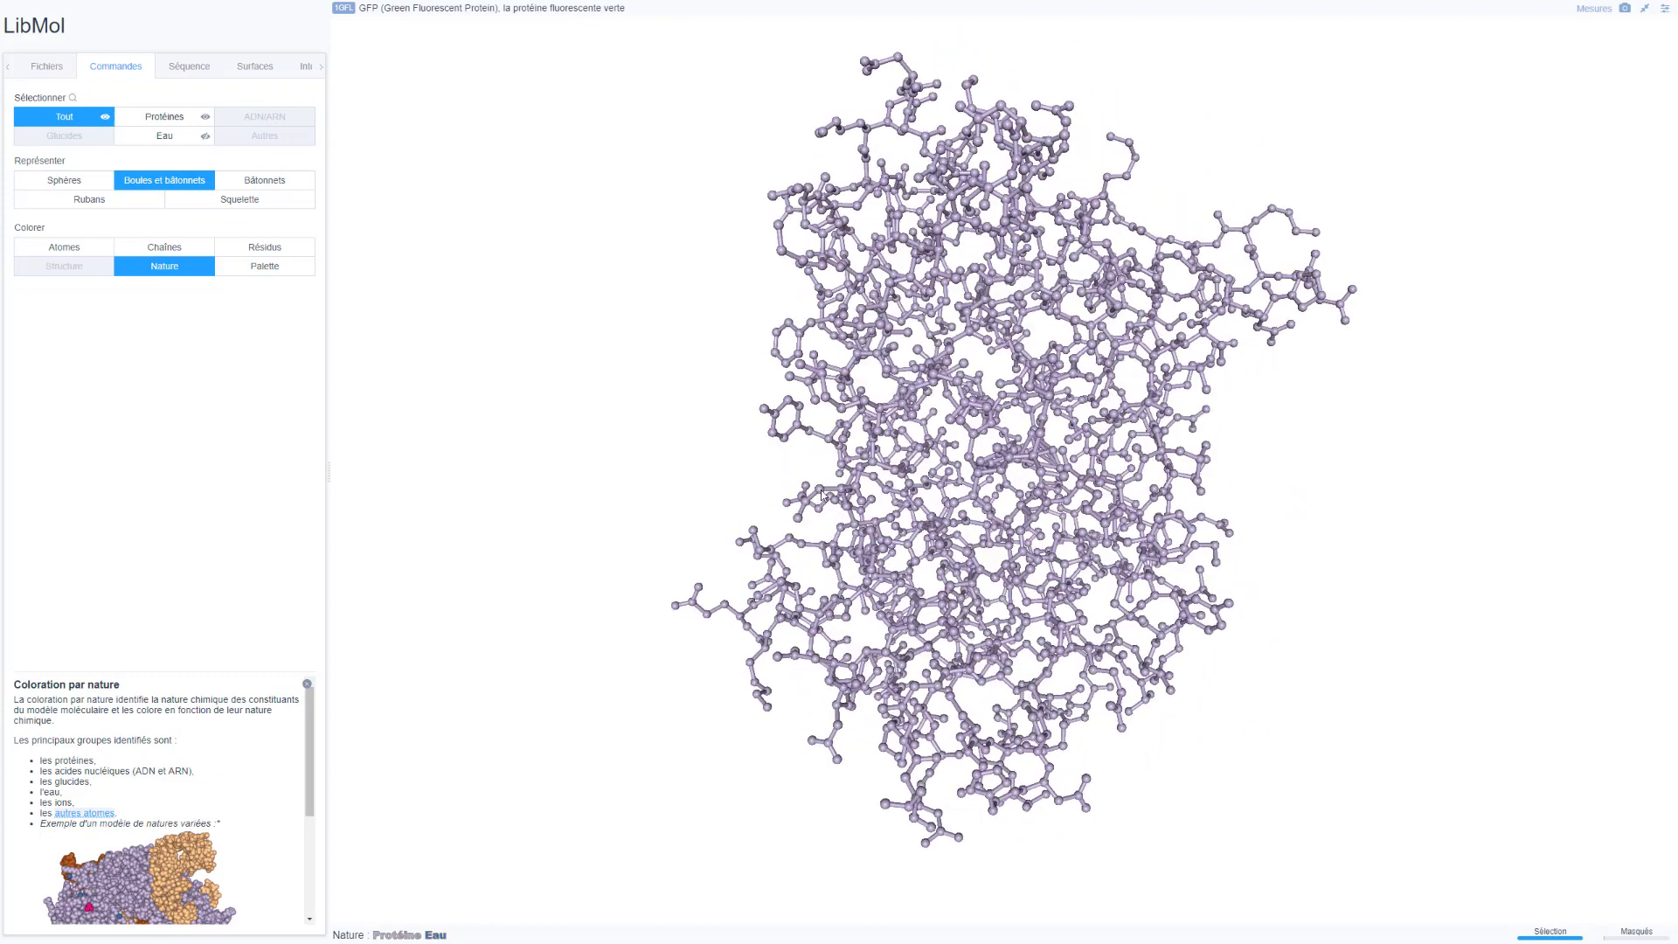
{"action": "mouse_move", "coordinate": [821, 495]}
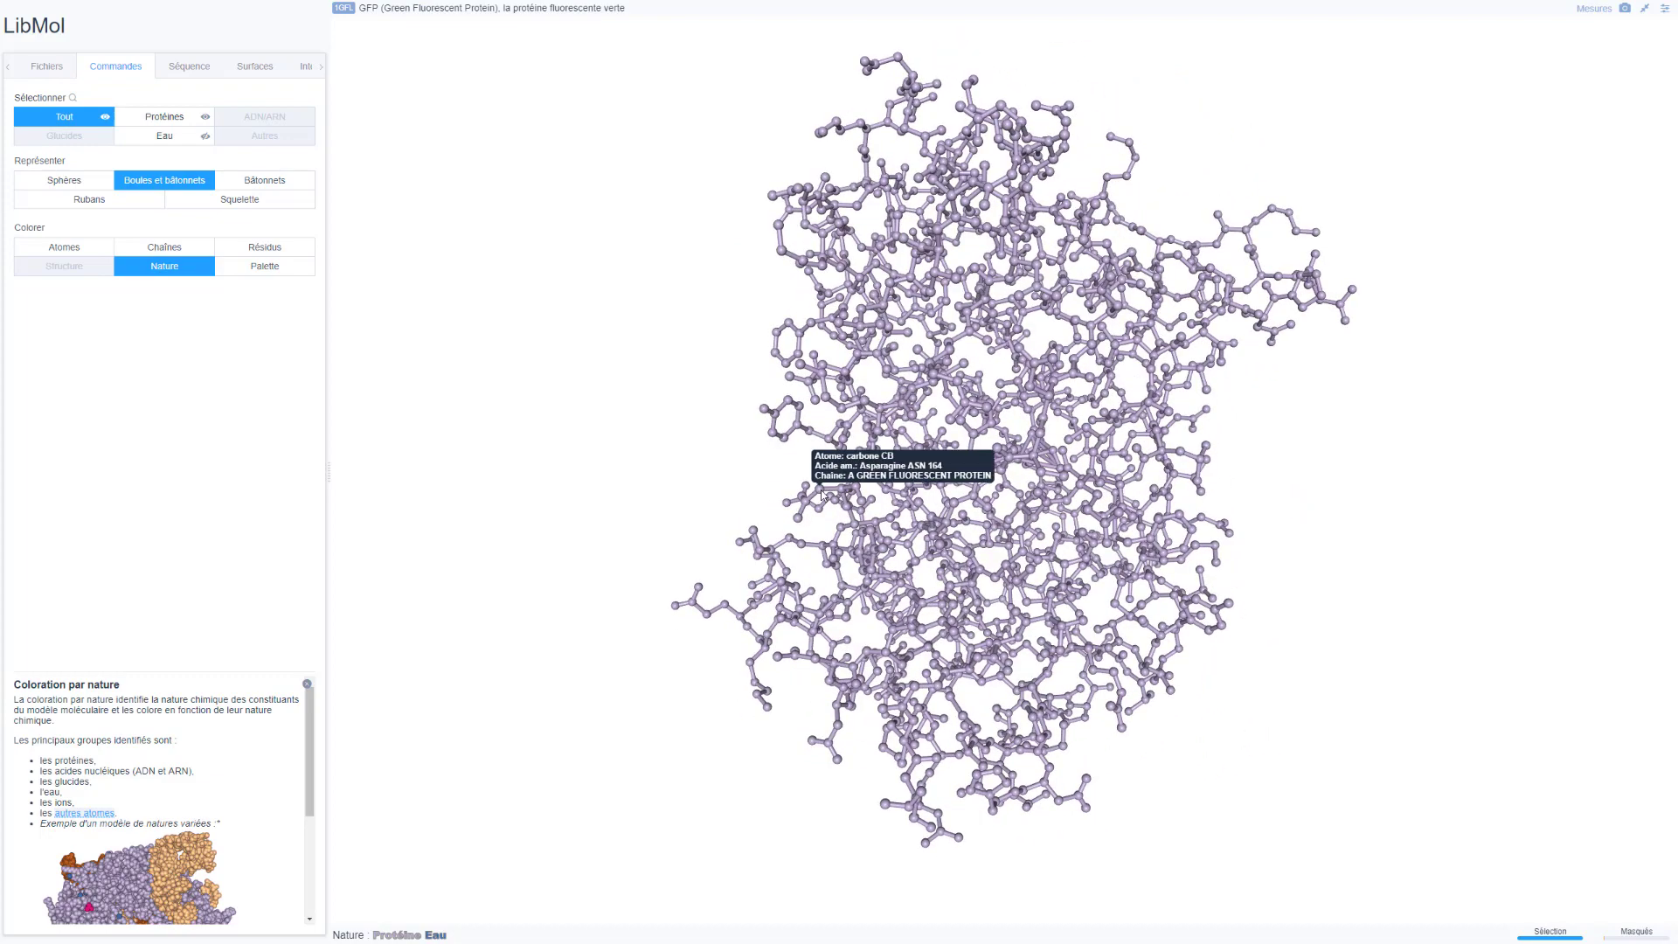
{"action": "left_click_drag", "start_coordinate": [821, 495], "coordinate": [1136, 495]}
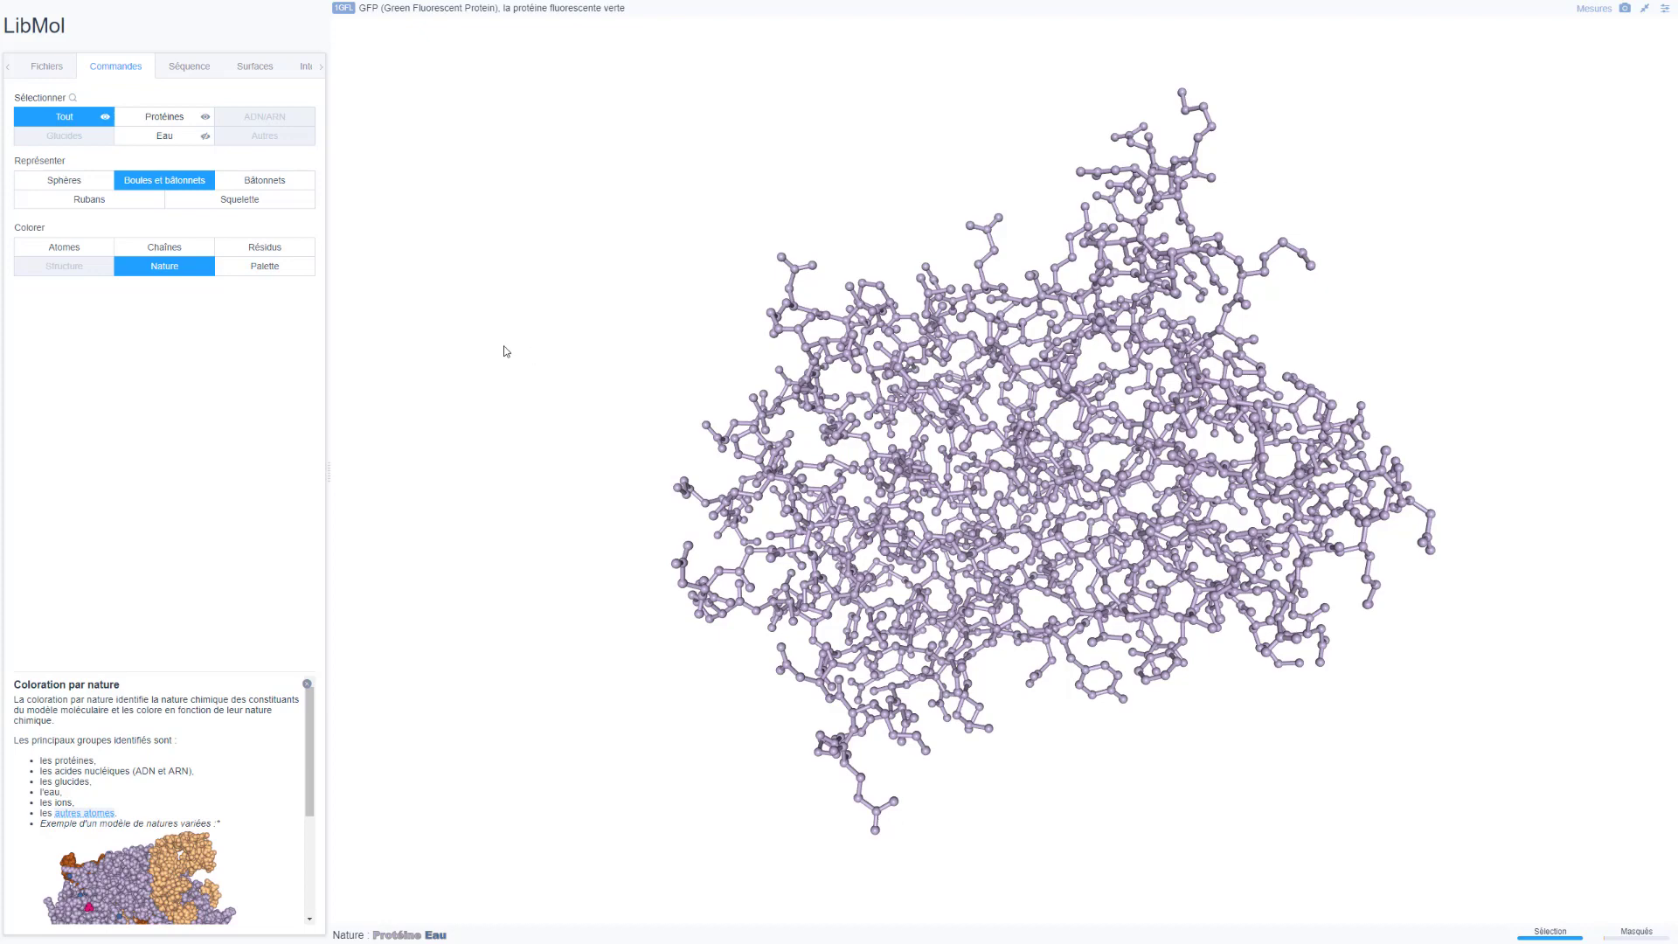
Colour the protein by Résidus and rotate it to inspect the distribution of amino acids
{"action": "left_click", "coordinate": [265, 247]}
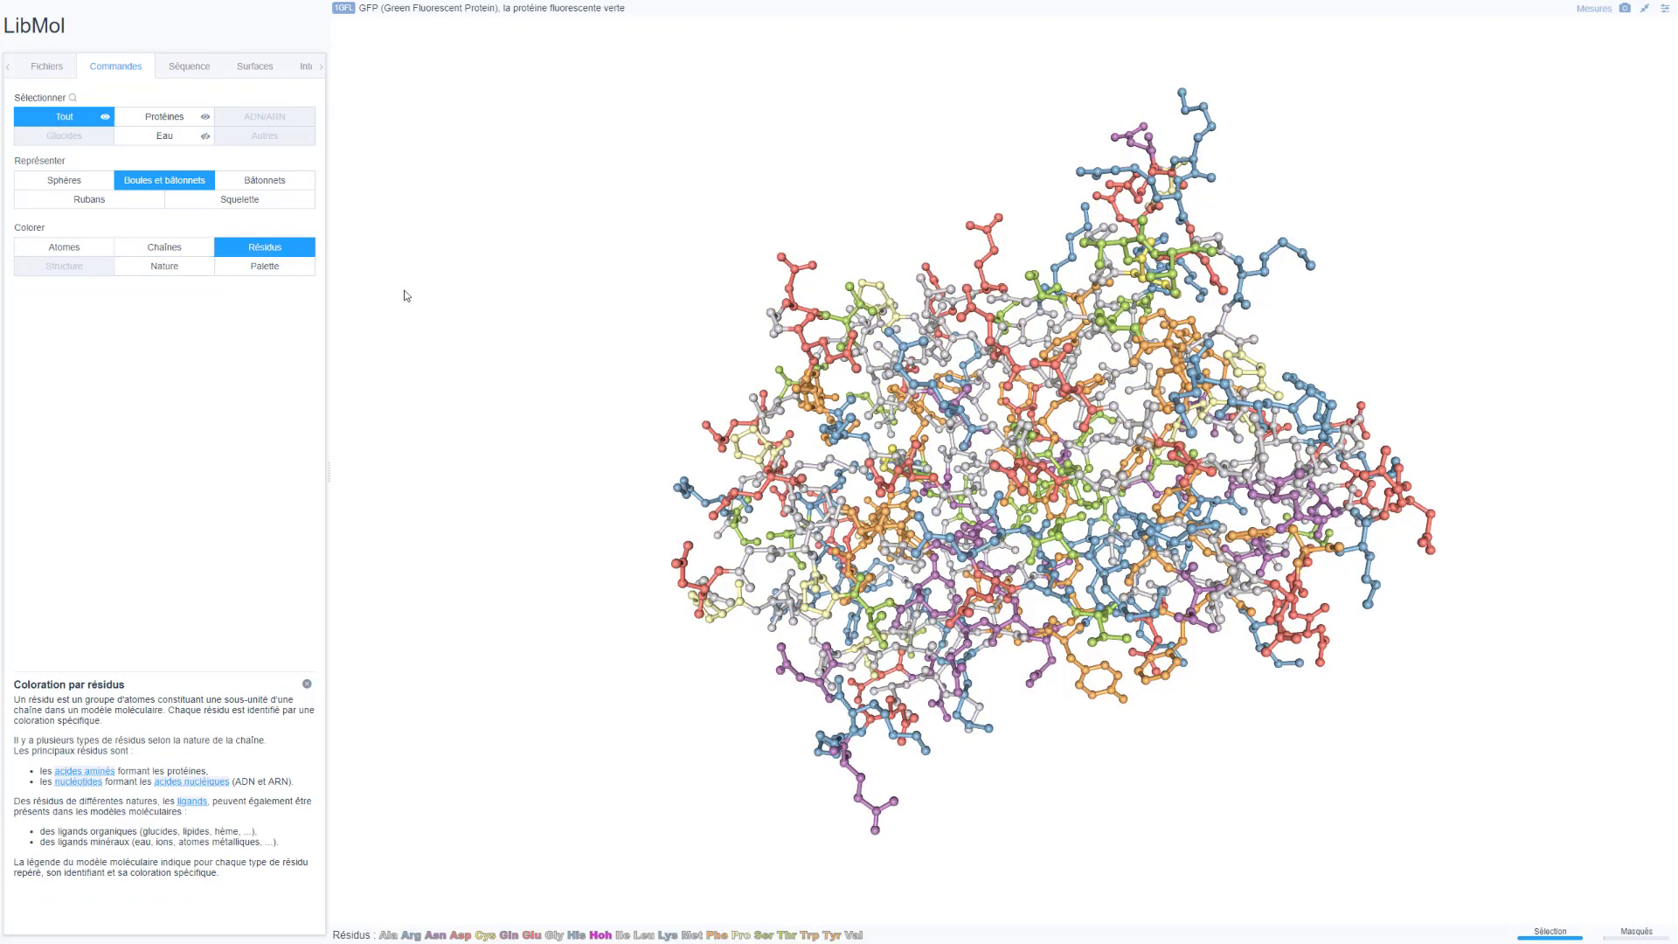
{"action": "left_click_drag", "start_coordinate": [922, 469], "coordinate": [960, 536]}
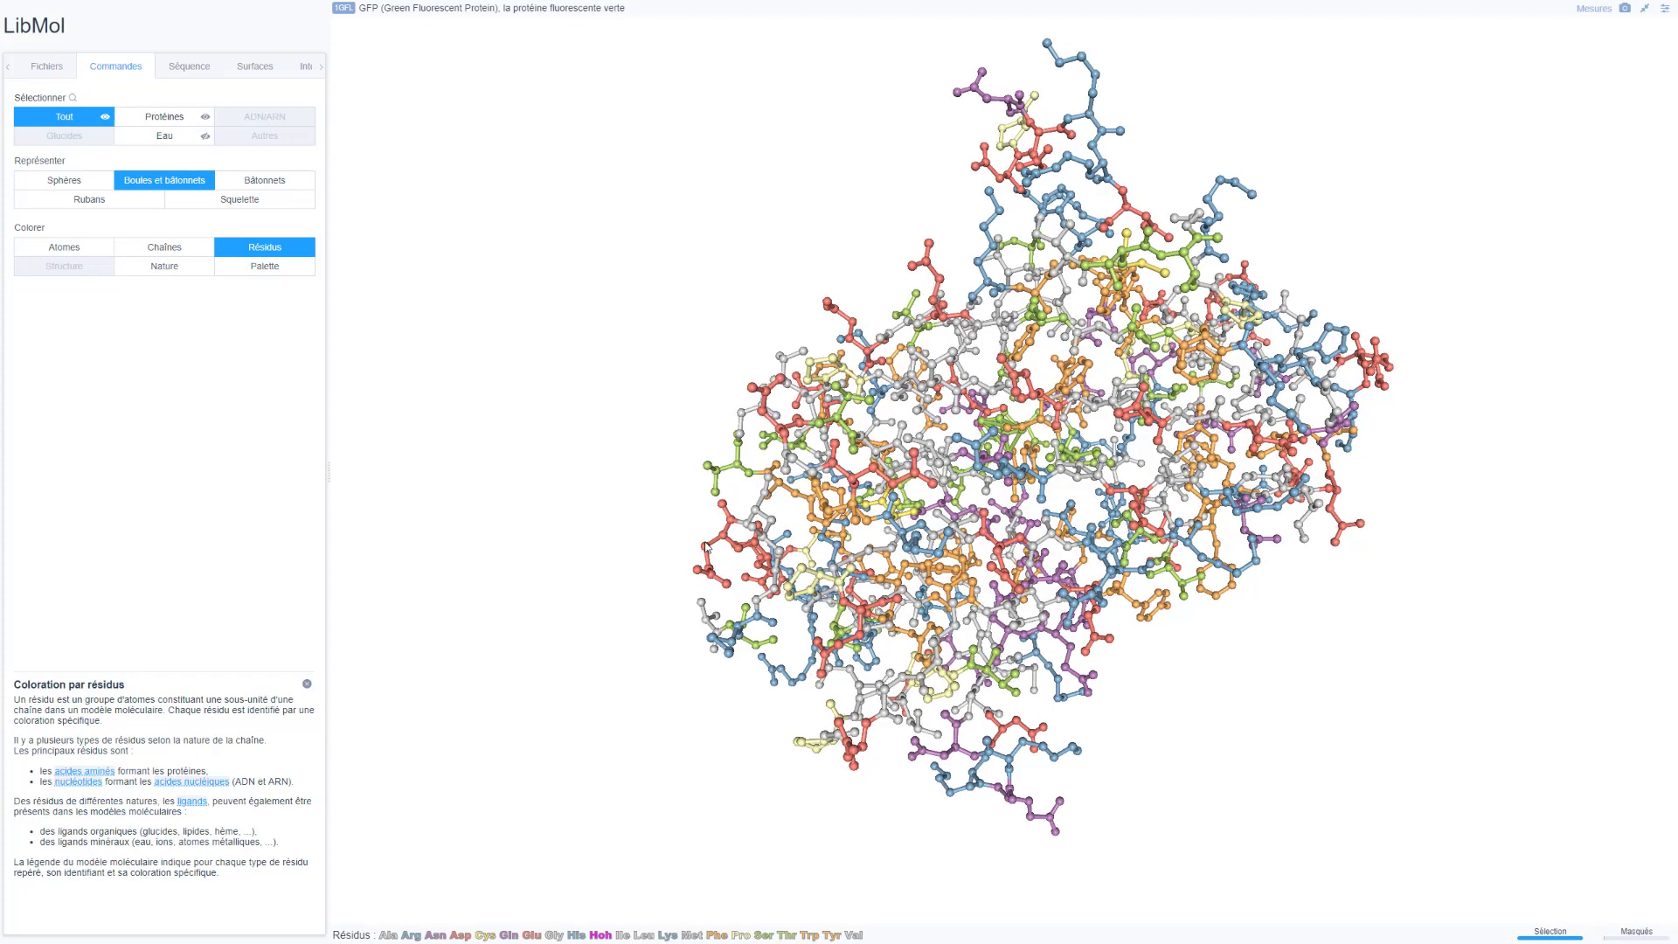
{"action": "mouse_move", "coordinate": [717, 548]}
Apply custom palette colours to the whole molecule, trying magenta and finishing with dark blue
{"action": "left_click", "coordinate": [190, 267]}
{"action": "left_click", "coordinate": [262, 273]}
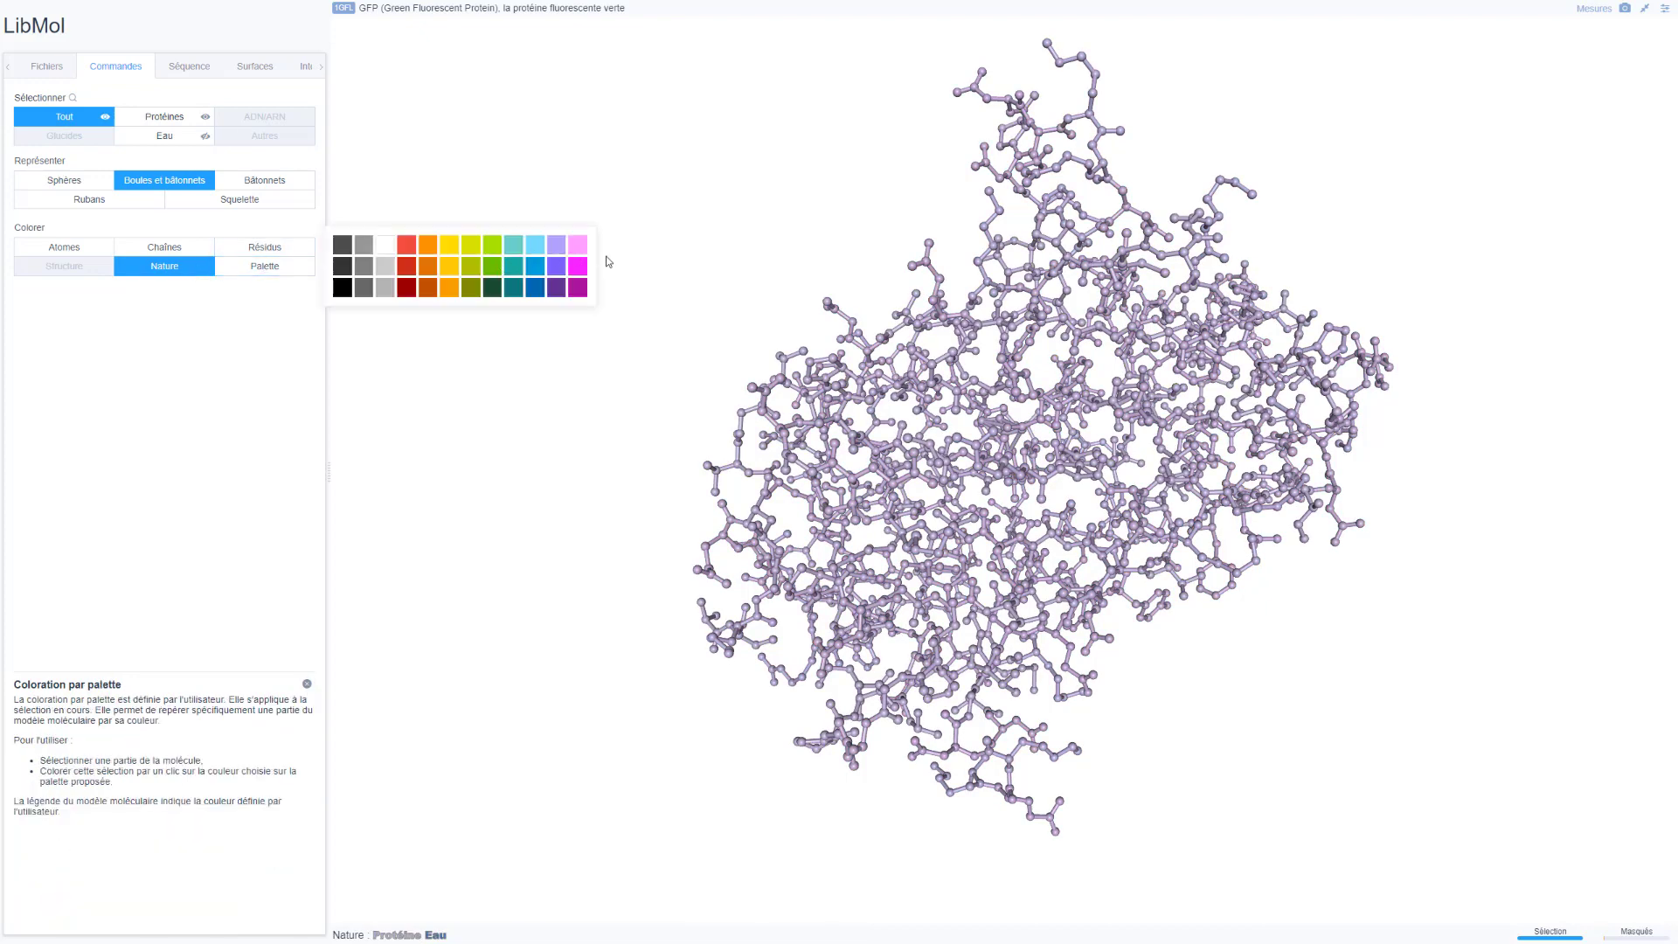
{"action": "left_click", "coordinate": [577, 267]}
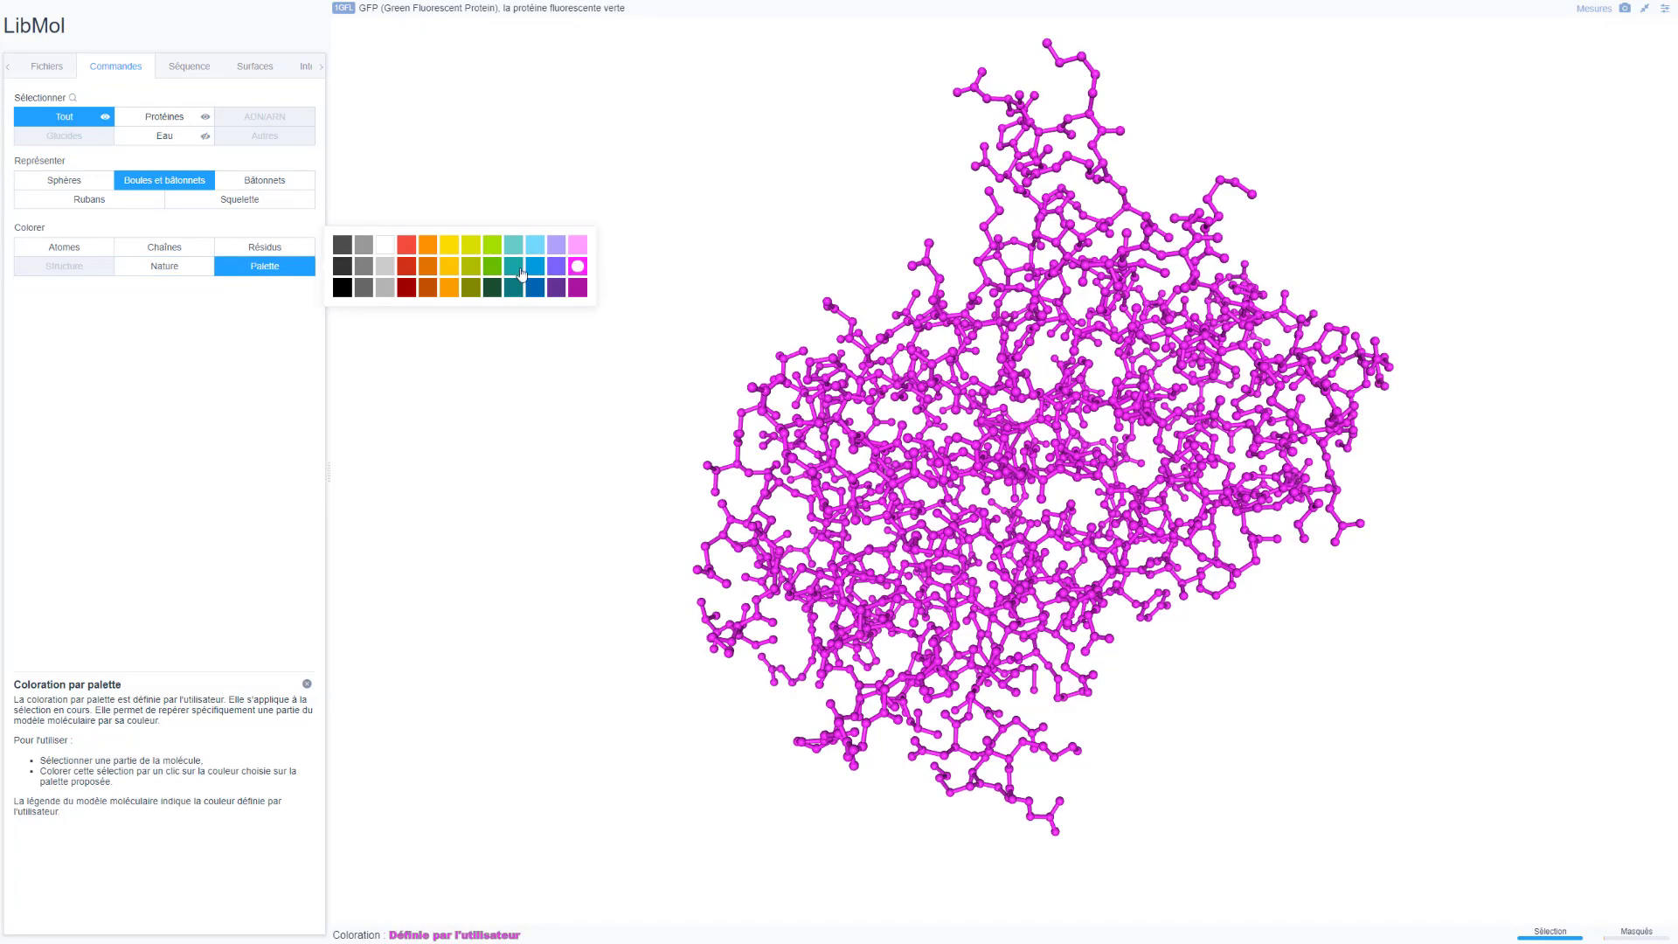
{"action": "left_click", "coordinate": [533, 266]}
{"action": "left_click", "coordinate": [534, 287]}
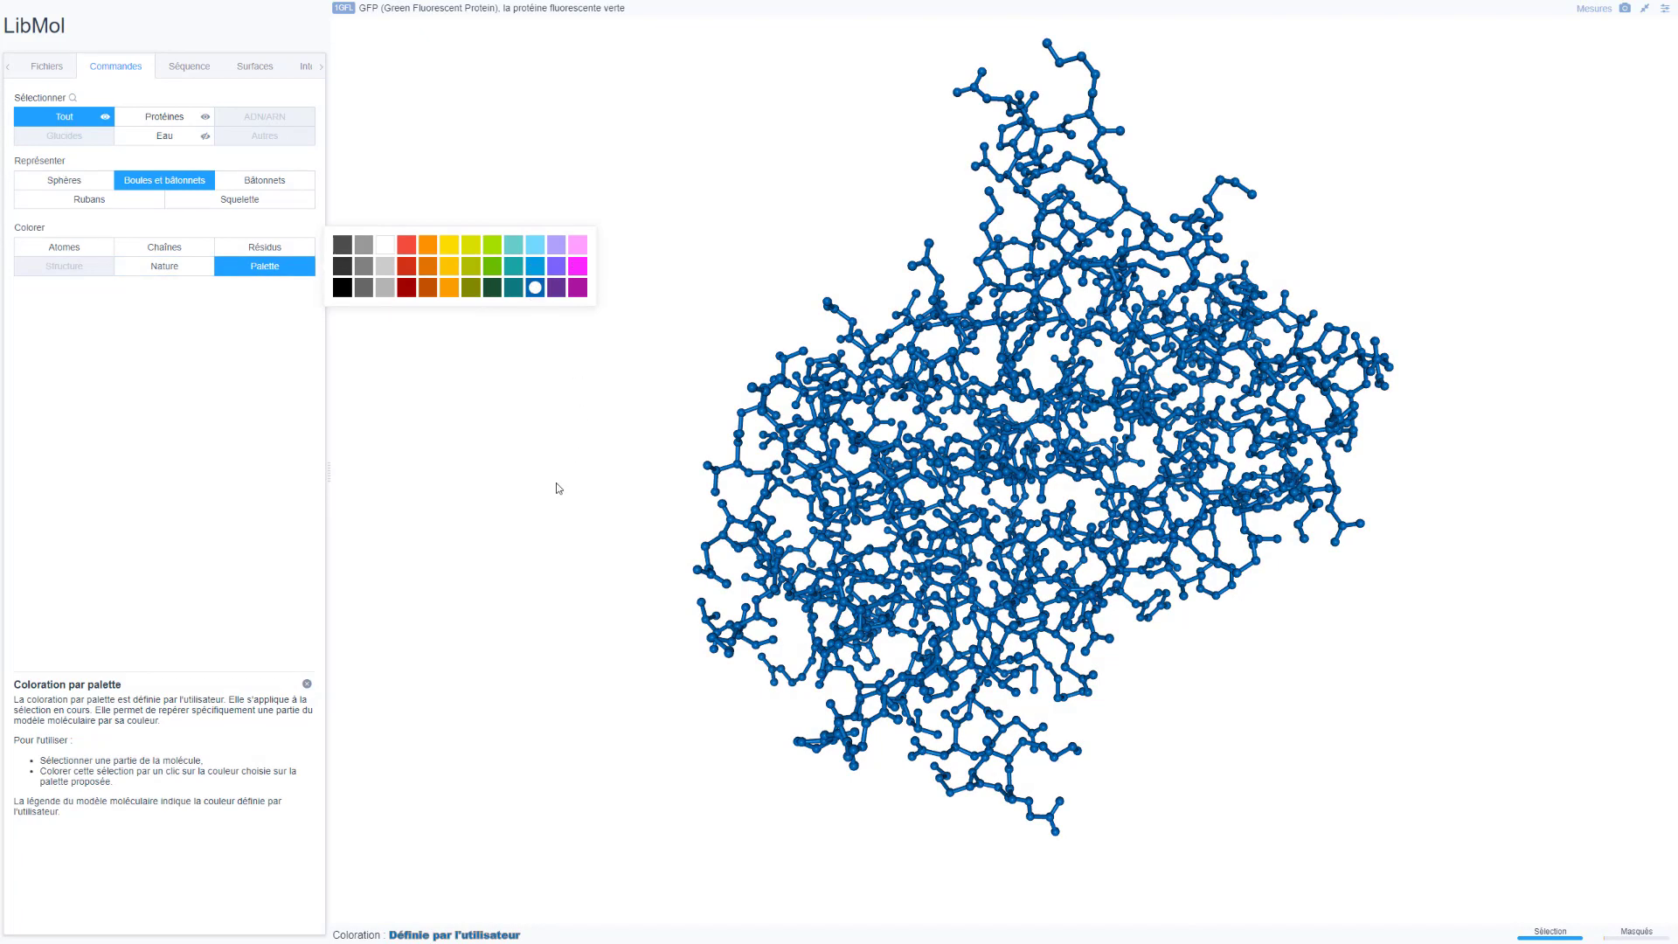
Look through the chain sequence, molecular surface and interaction options available for the protein
{"action": "left_click", "coordinate": [185, 69]}
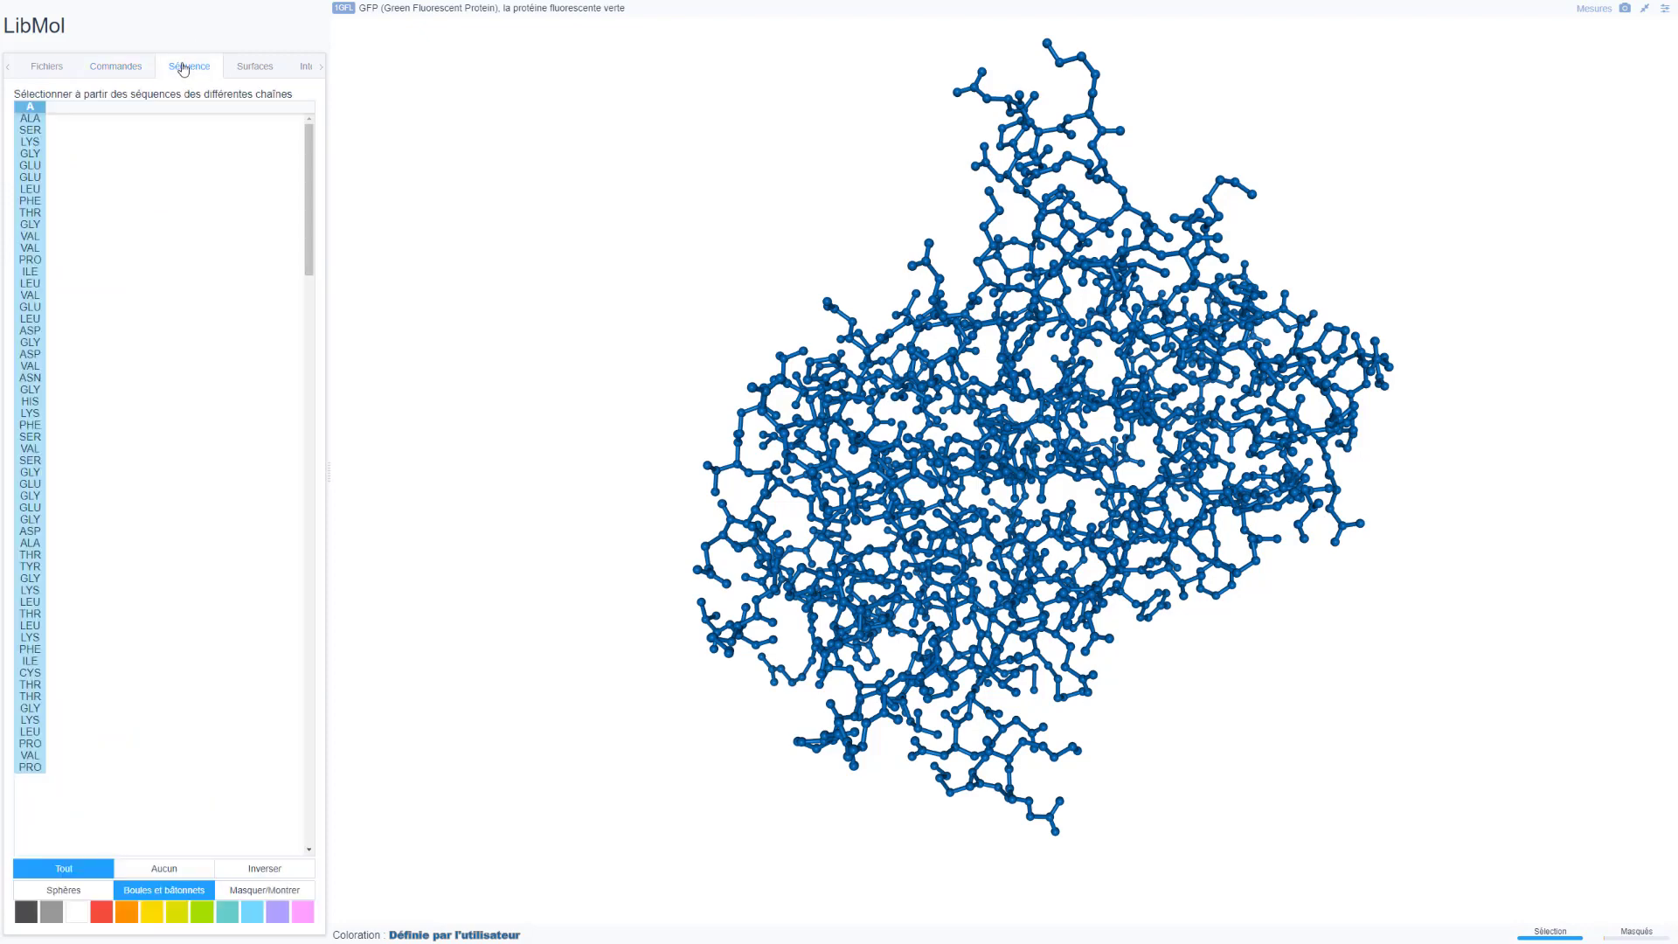
{"action": "mouse_move", "coordinate": [31, 117]}
{"action": "left_click", "coordinate": [258, 68]}
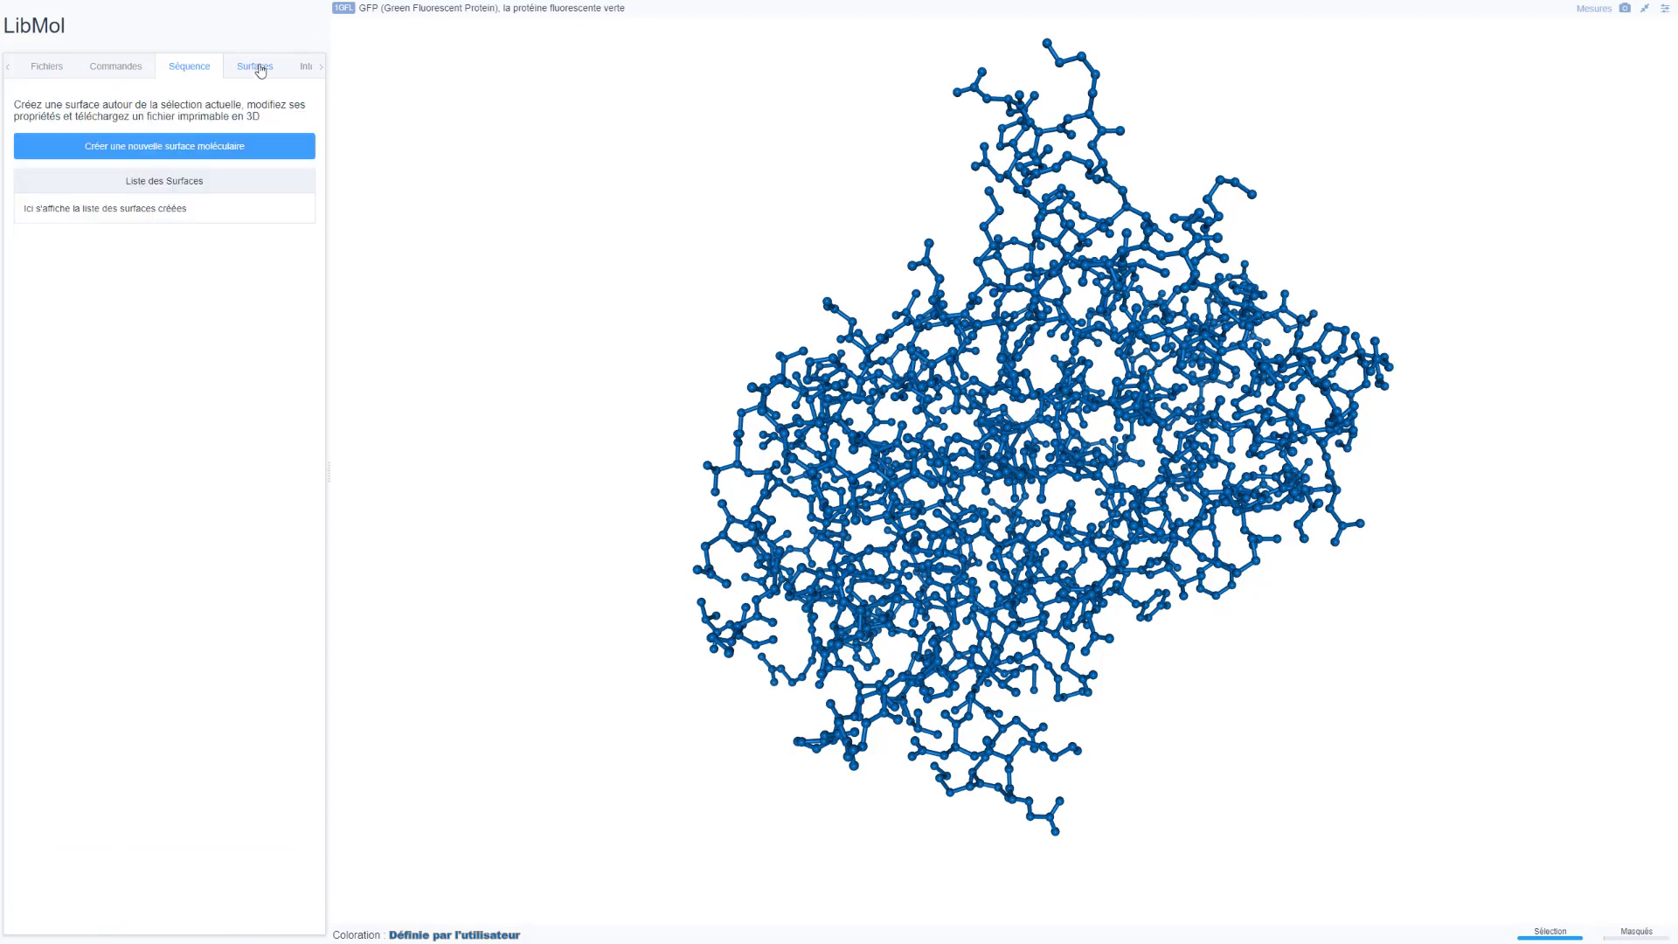
{"action": "left_click", "coordinate": [304, 67]}
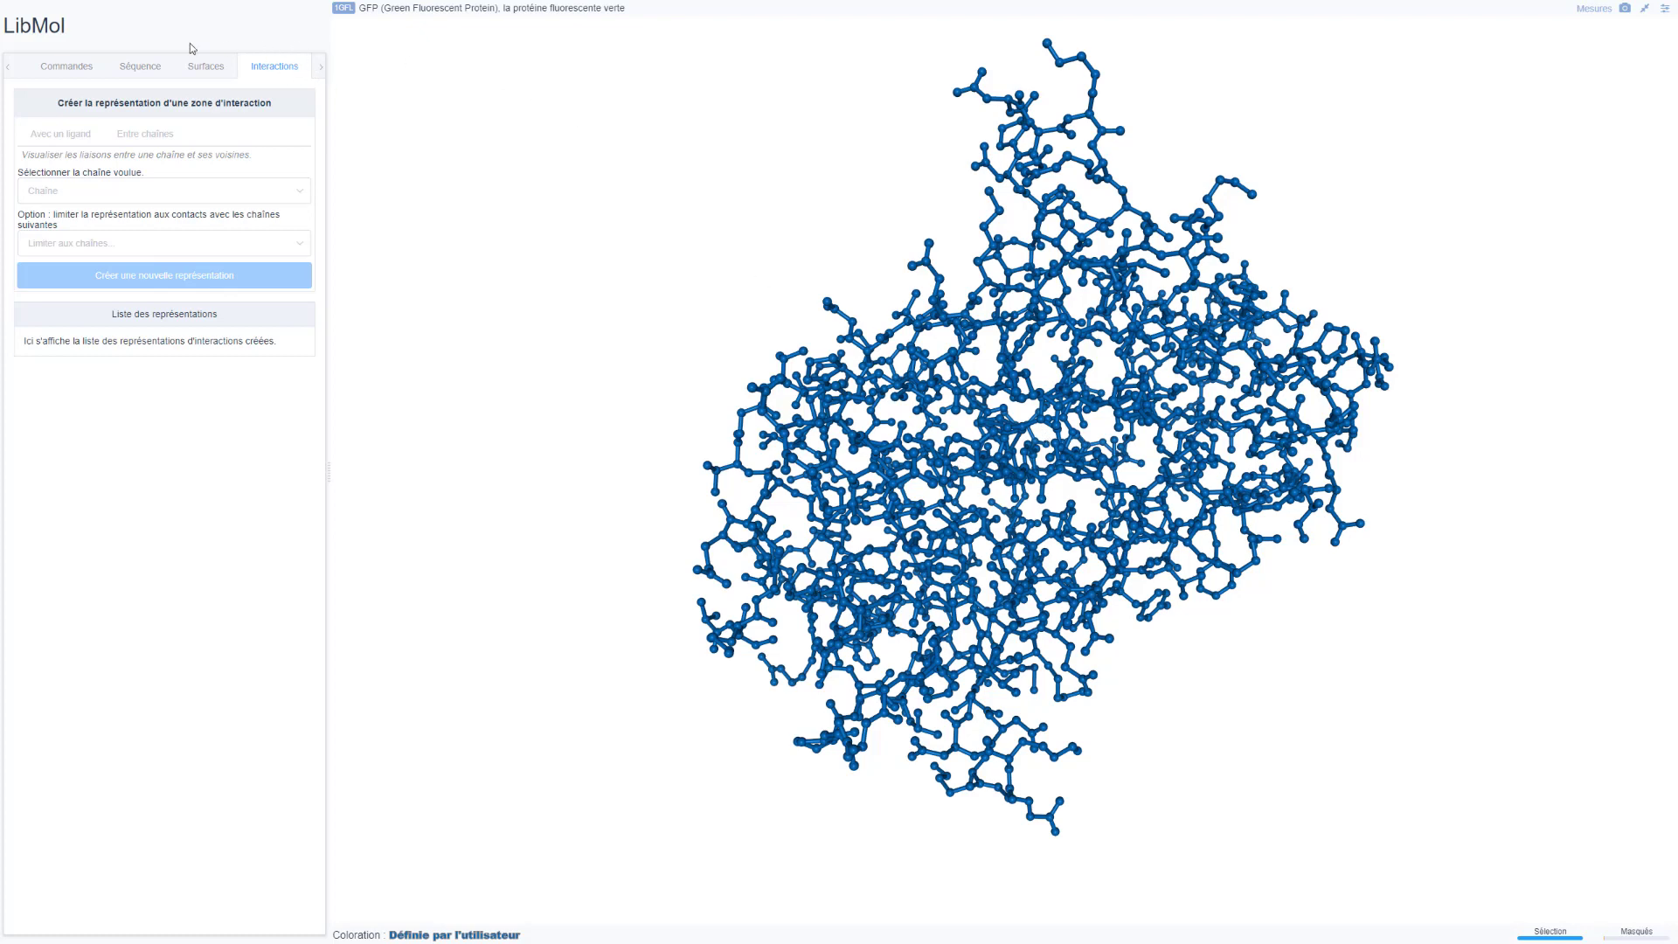
{"action": "left_click", "coordinate": [72, 67]}
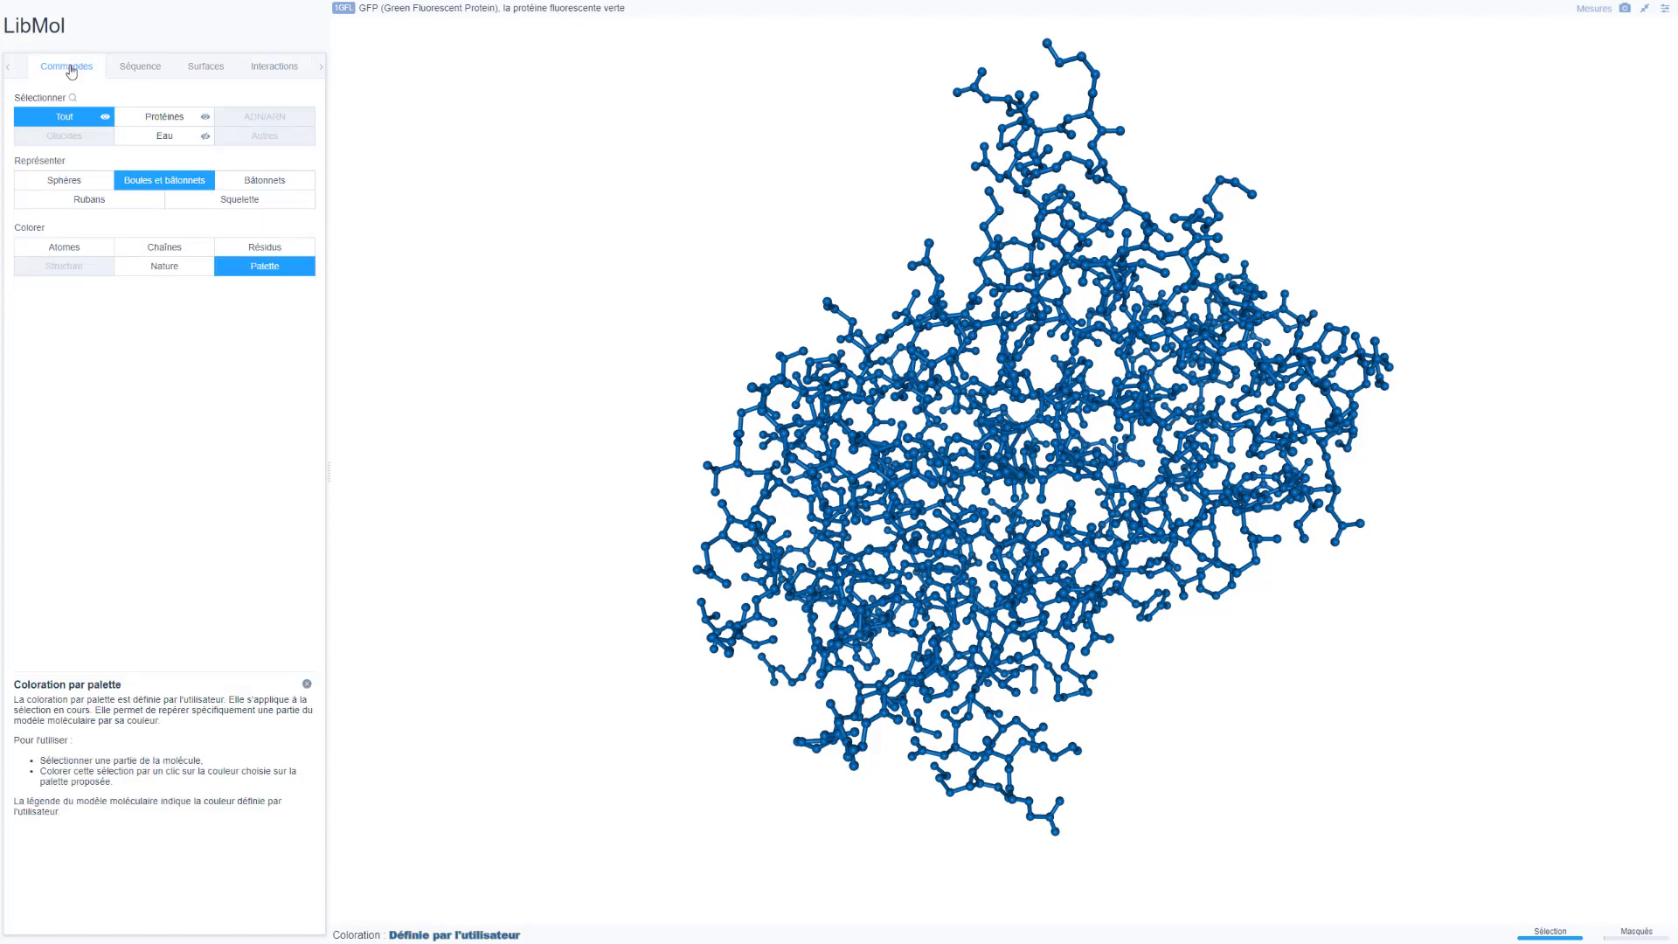
{"action": "left_click", "coordinate": [136, 69]}
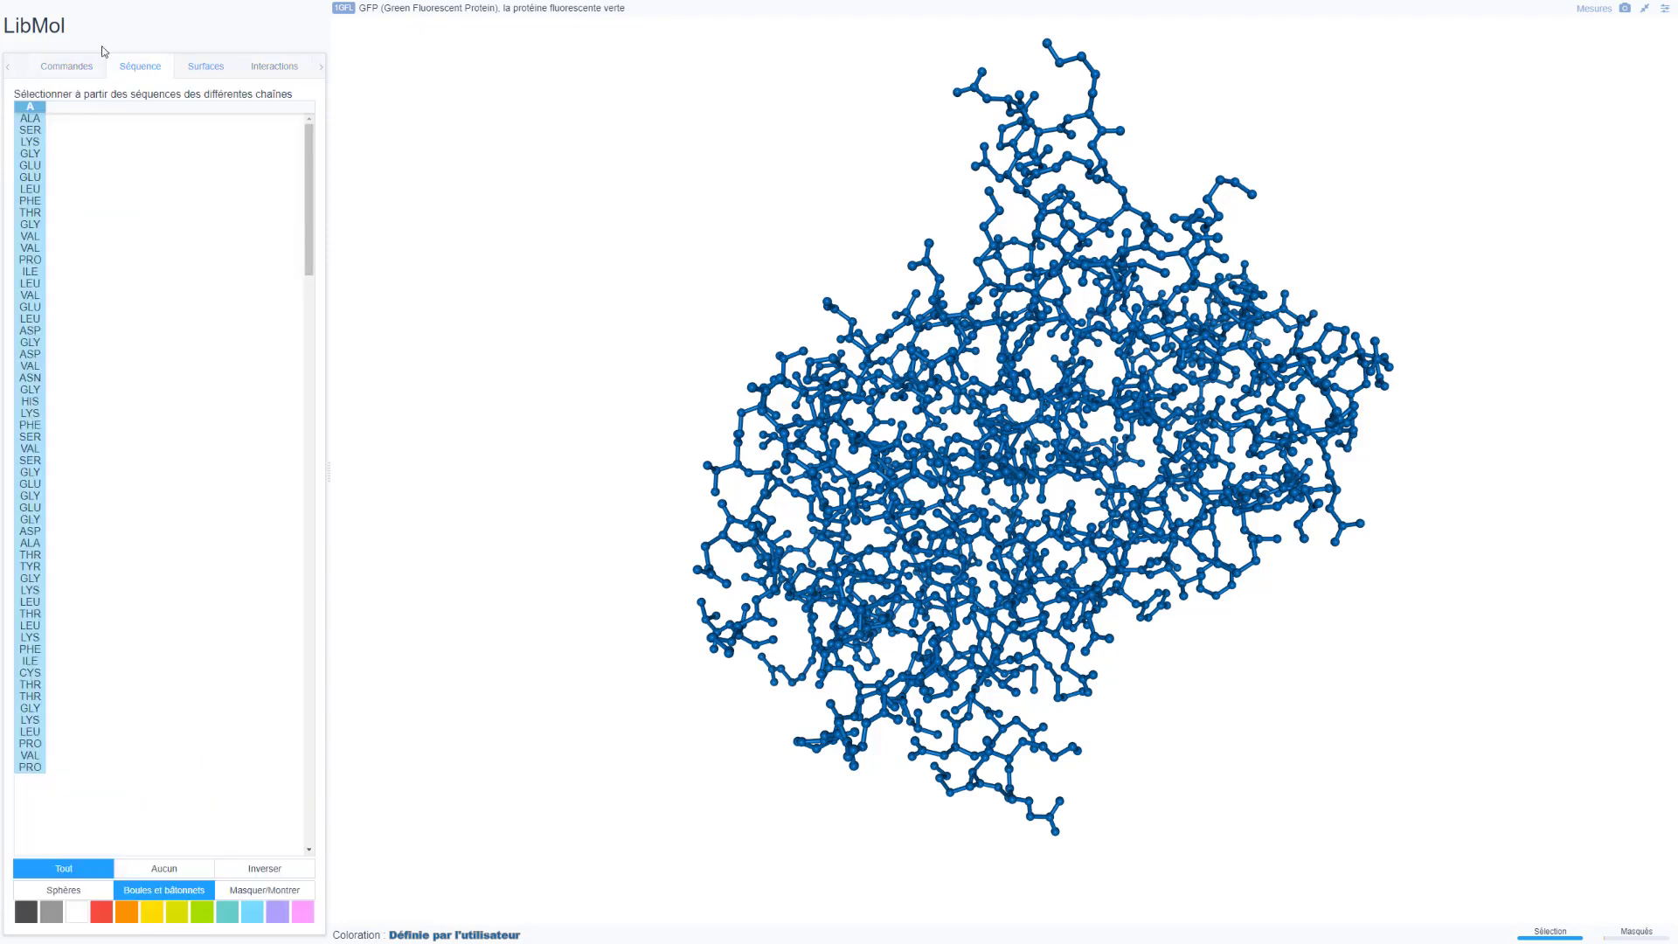
Compare the Chaînes and Atomes colourings of the ball-and-stick model, finish with Résidus, and rotate the protein
{"action": "left_click", "coordinate": [72, 68]}
{"action": "left_click", "coordinate": [149, 179]}
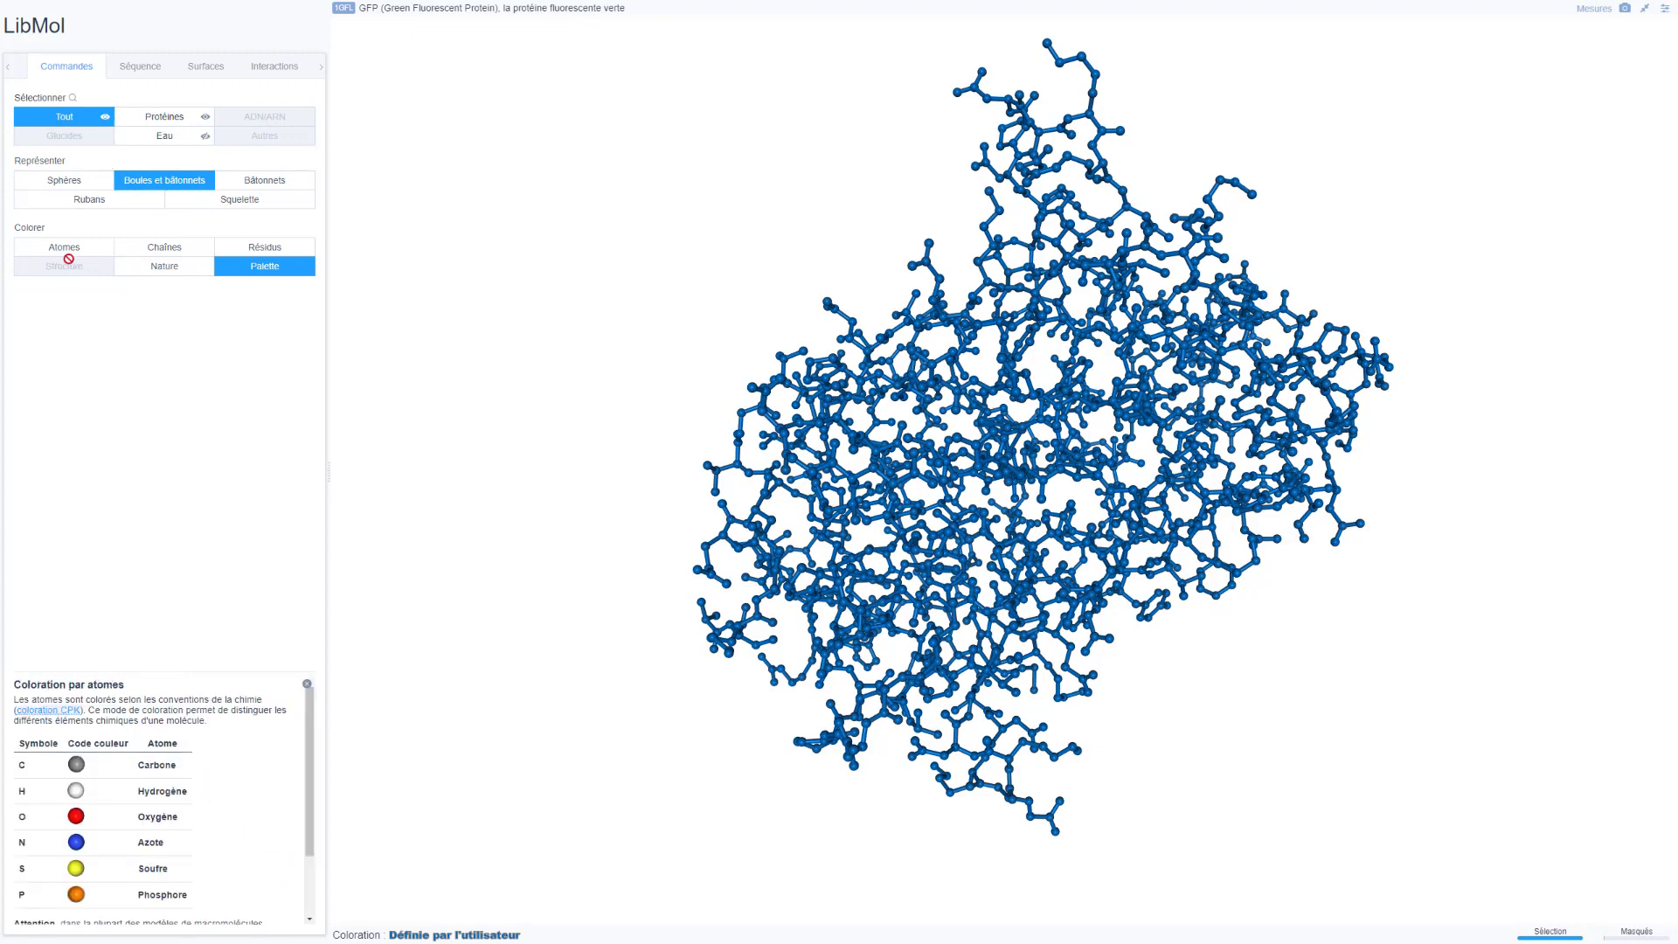
{"action": "left_click", "coordinate": [184, 249]}
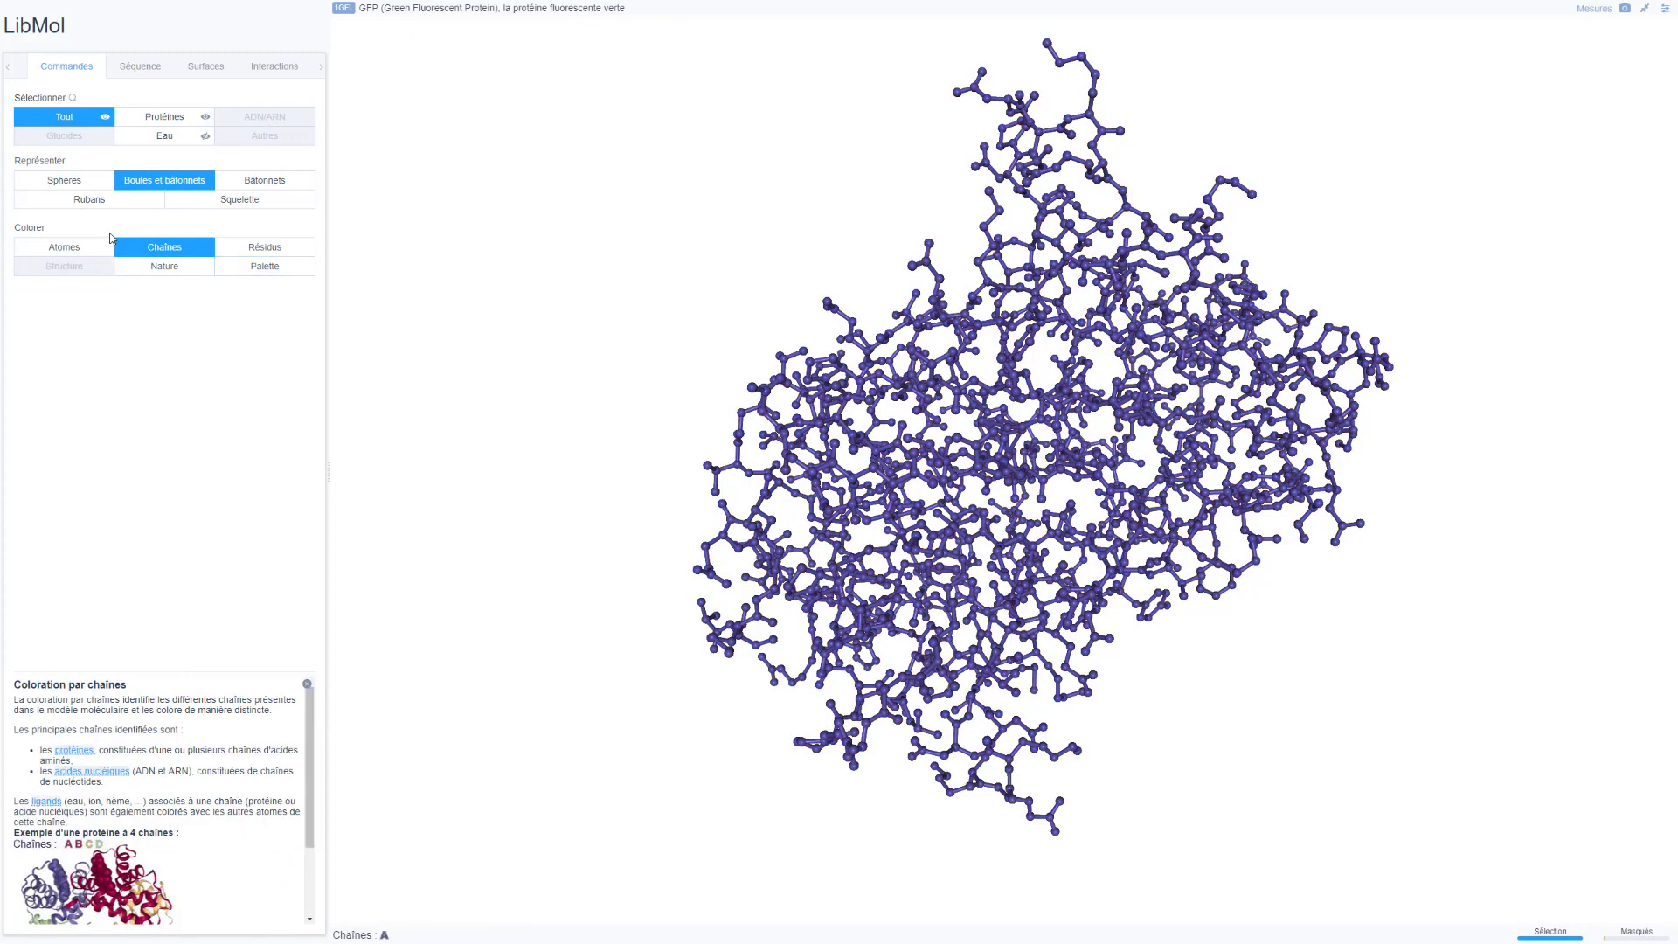
{"action": "left_click", "coordinate": [66, 252]}
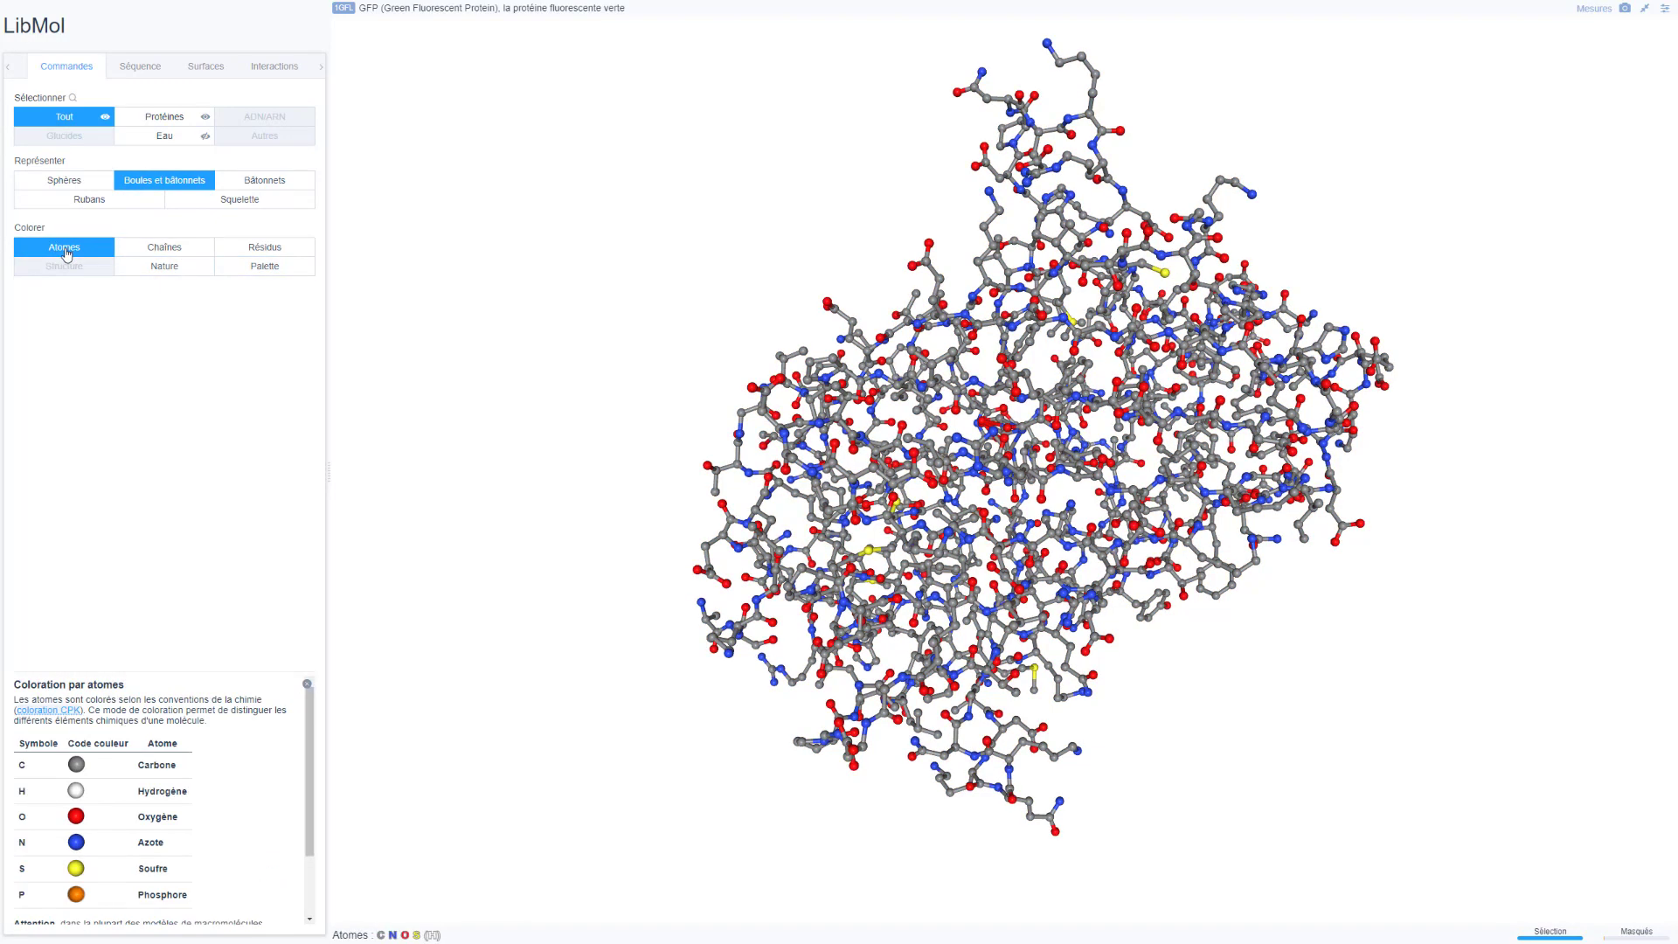
{"action": "left_click", "coordinate": [265, 249]}
{"action": "left_click_drag", "start_coordinate": [797, 522], "coordinate": [687, 534]}
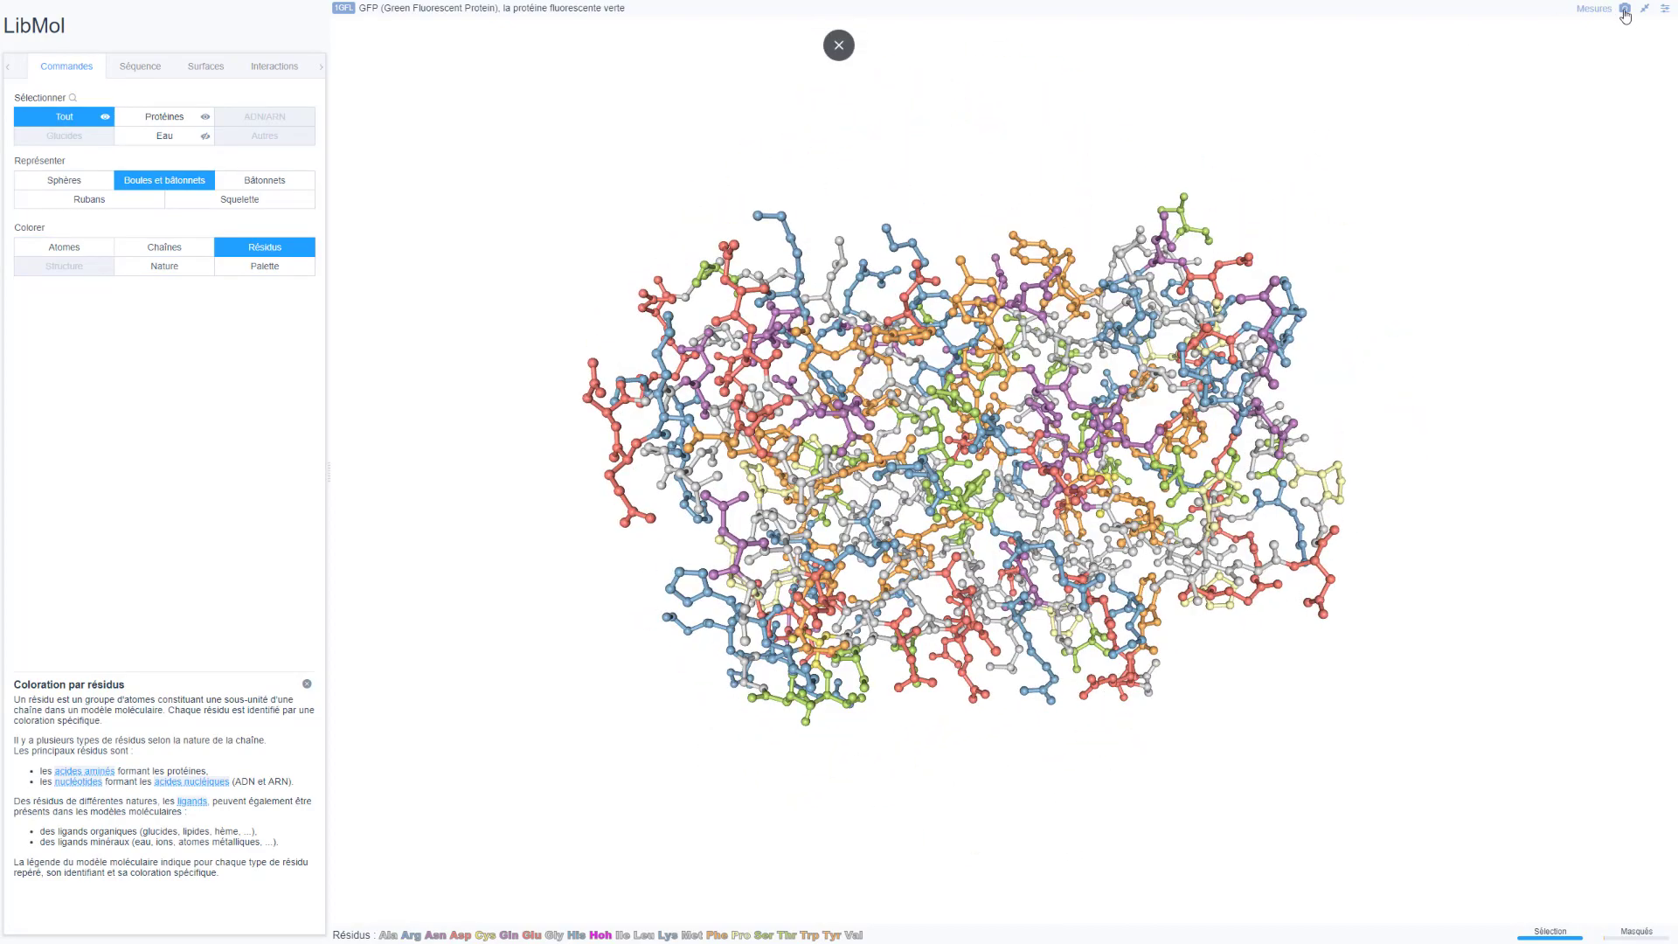